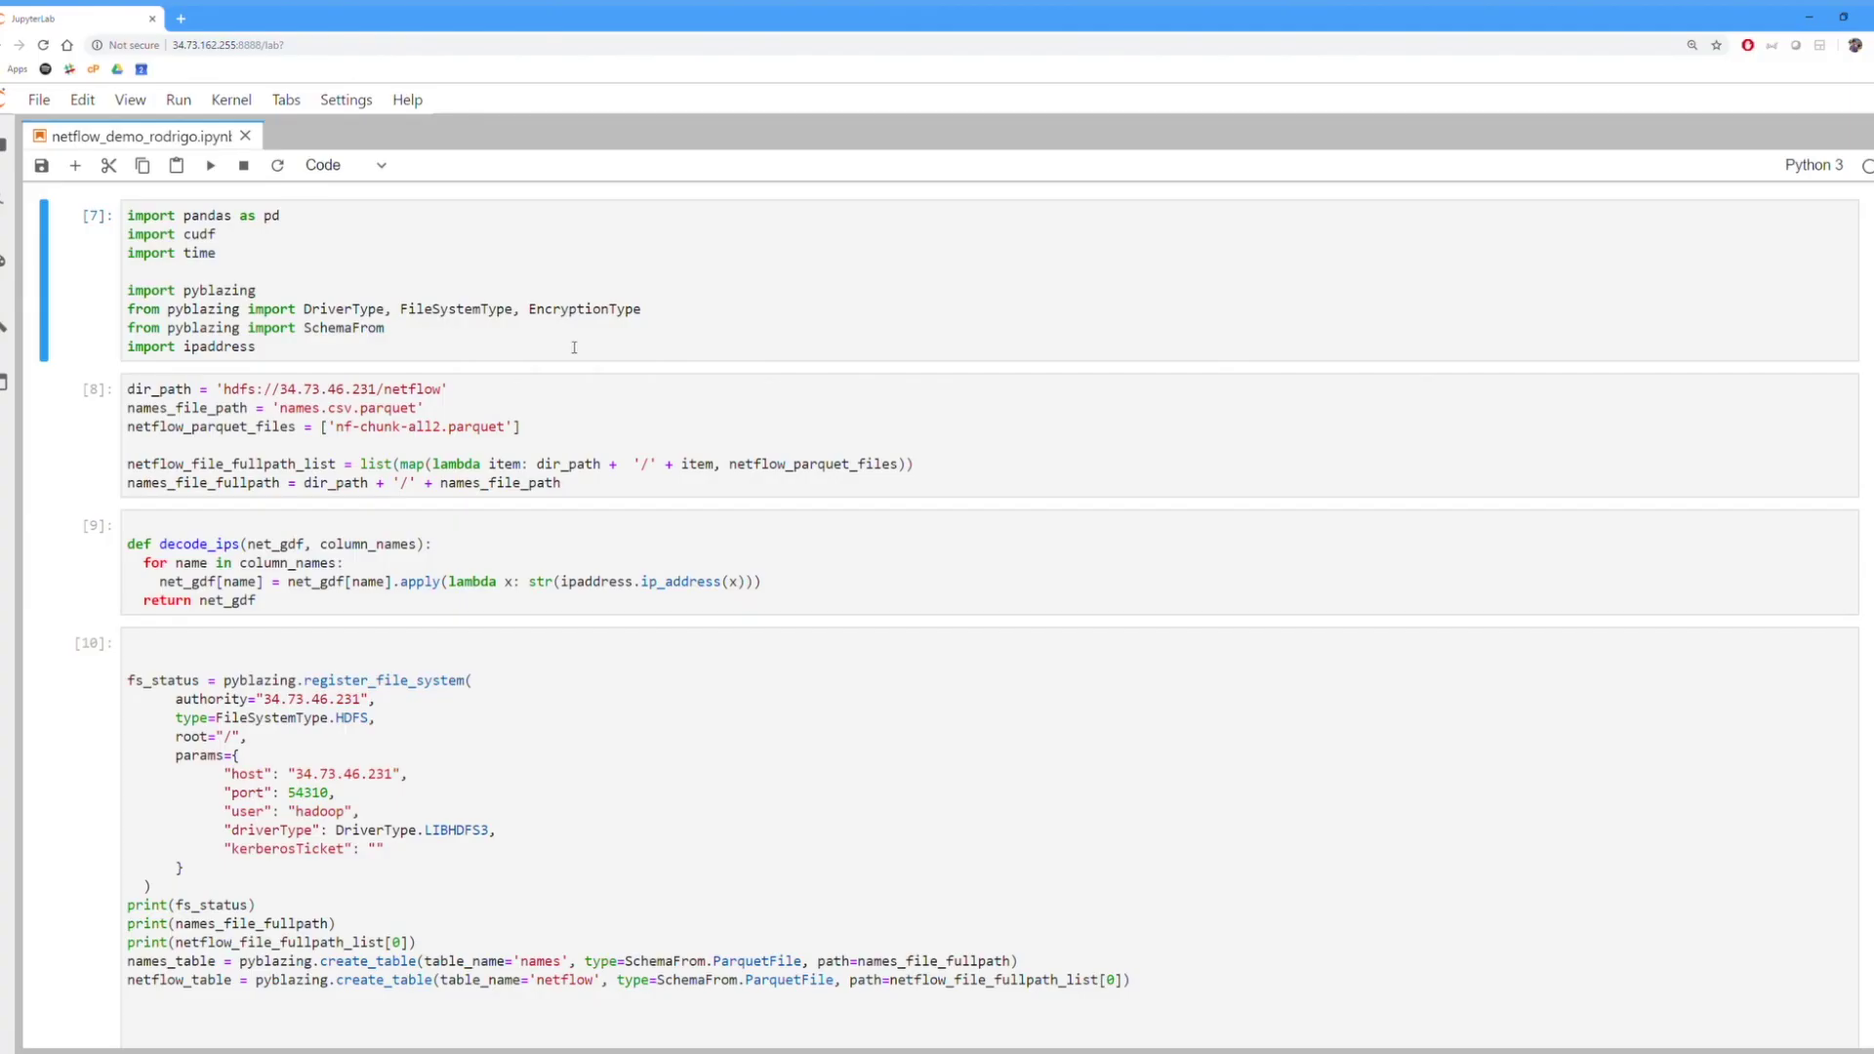
Run the imports cell of the netflow notebook.
left_click(477, 310)
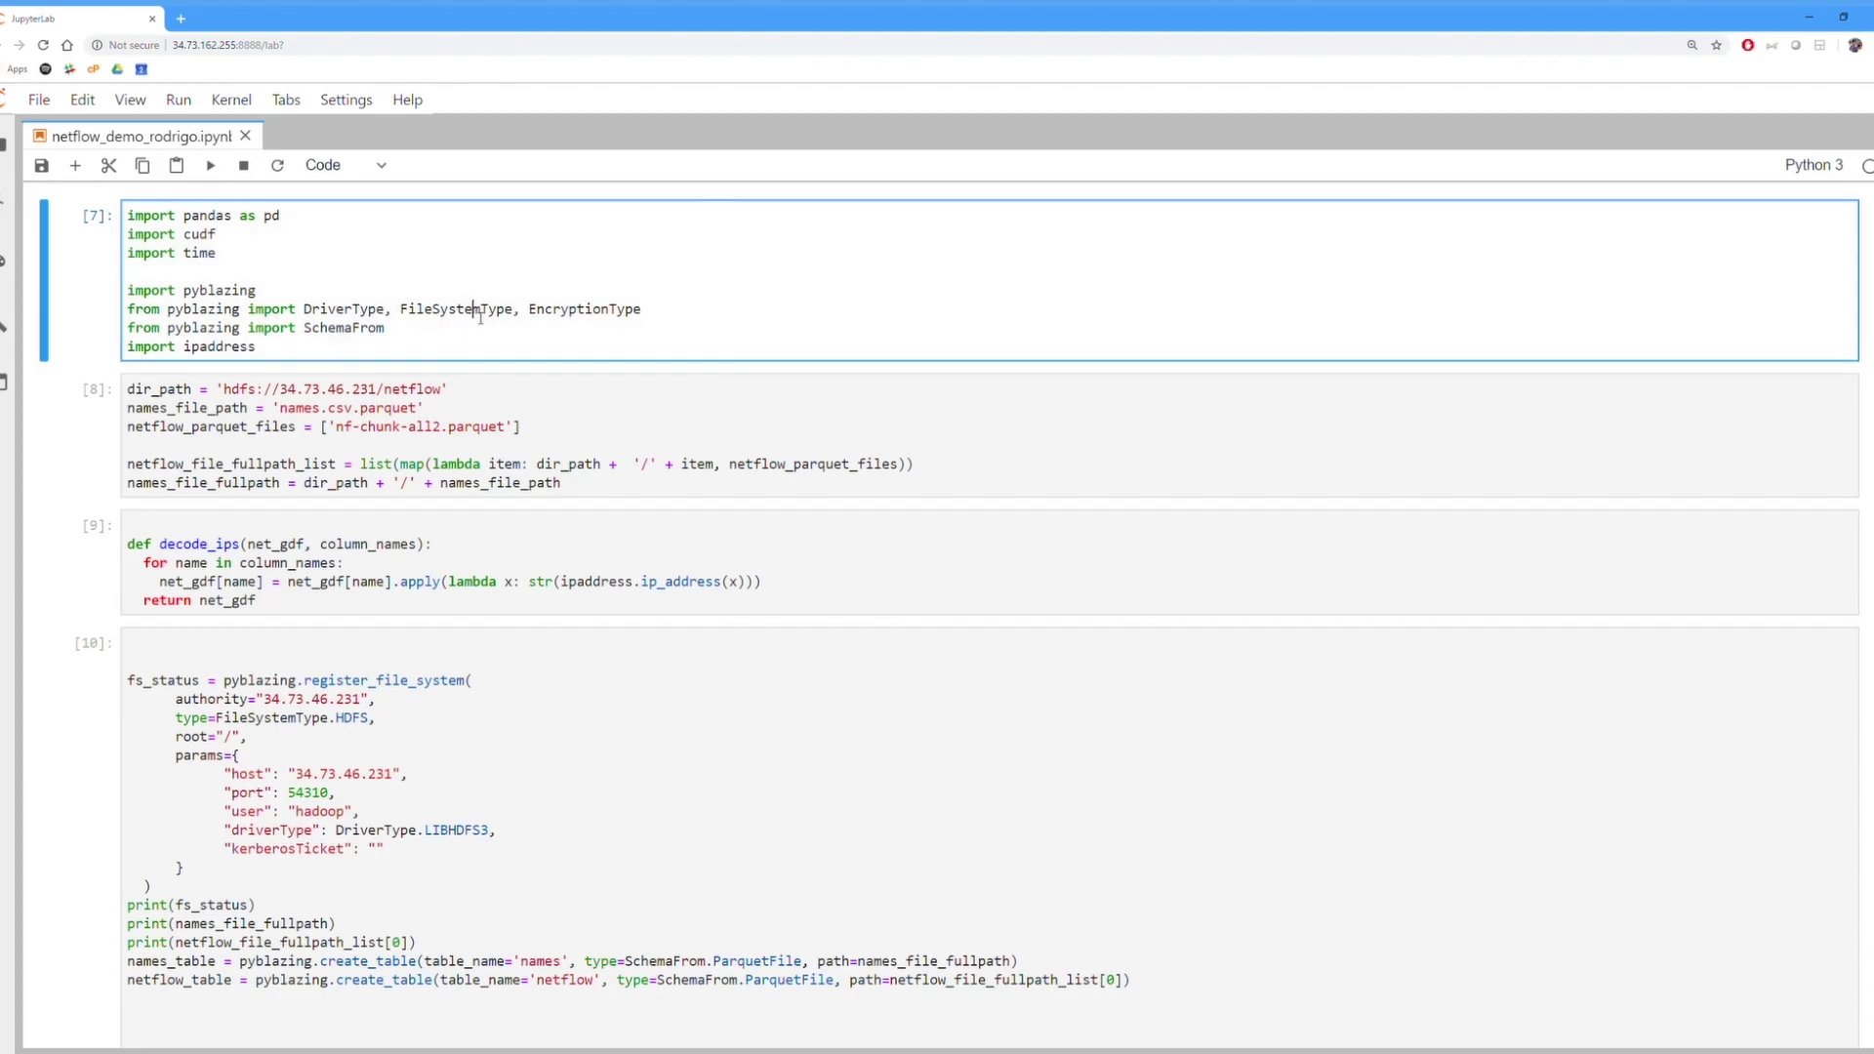
key("ctrl+Return")
right_click(476, 312)
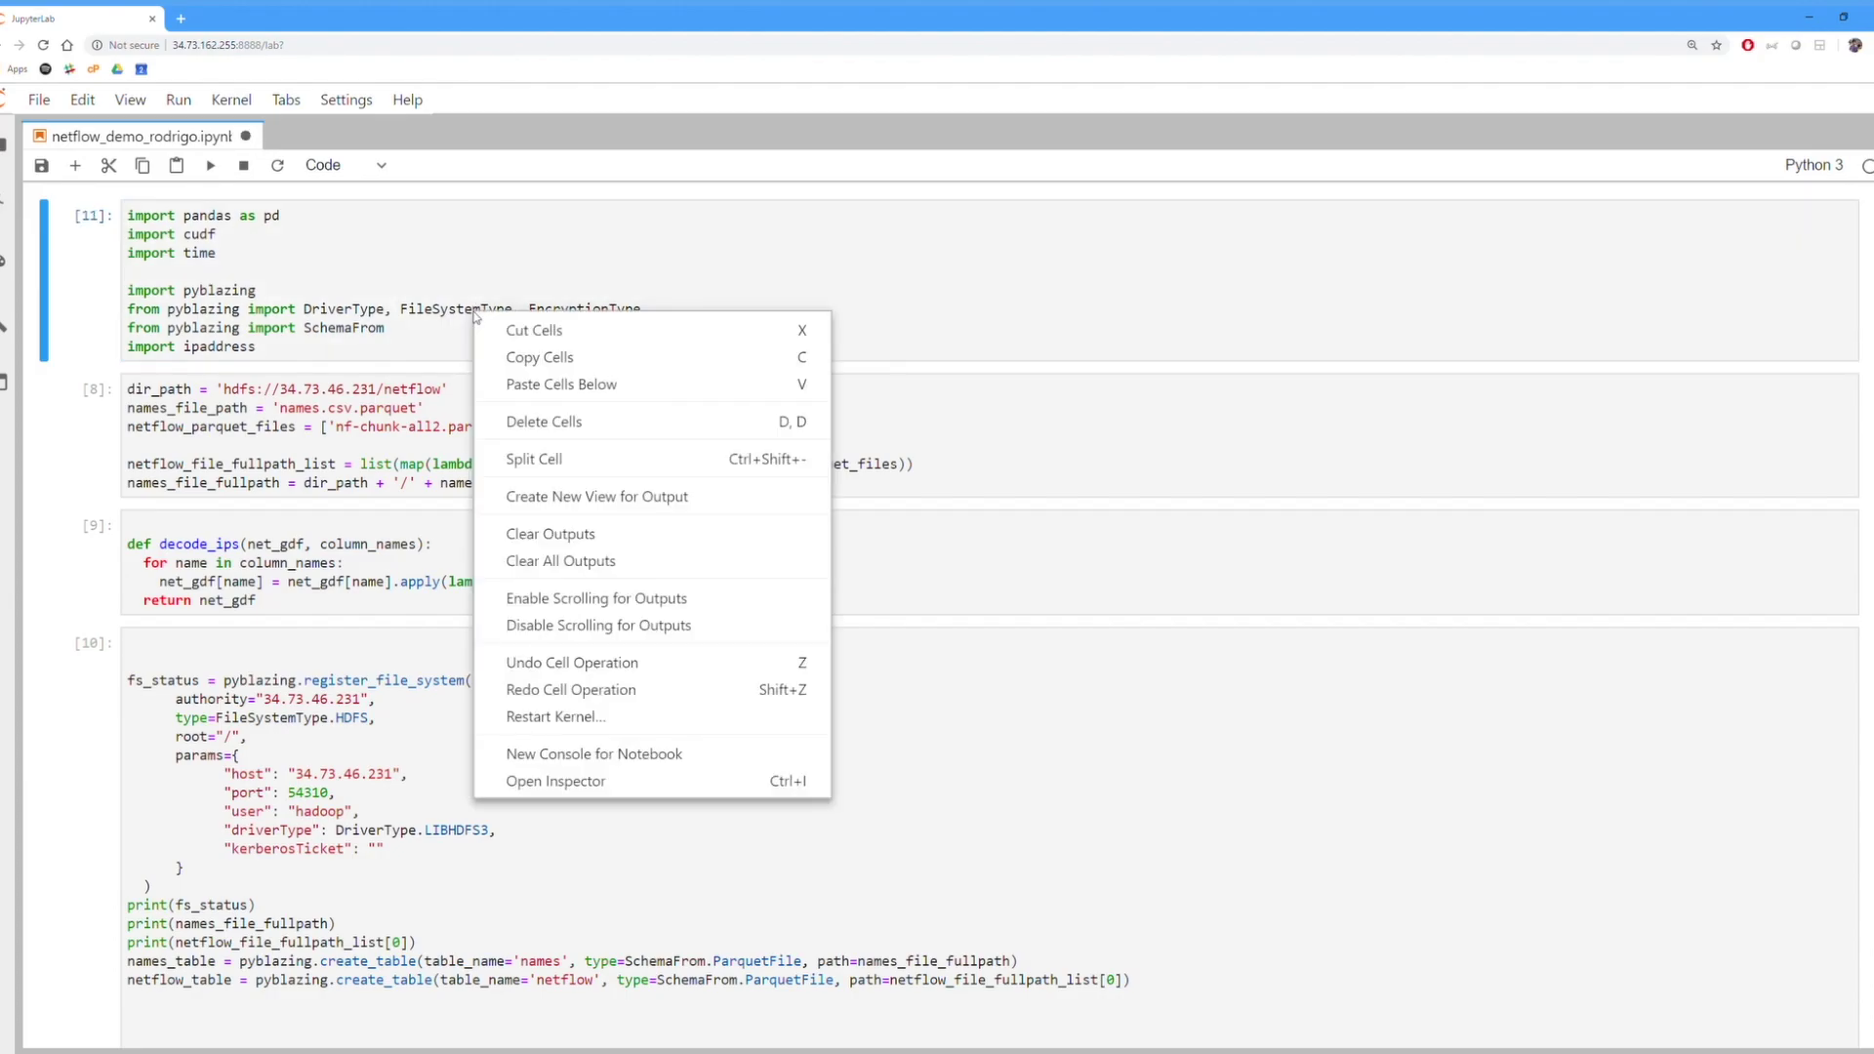
left_click(679, 234)
Review the HDFS directory path and parquet file names, then run the path setup cell.
left_click(327, 427)
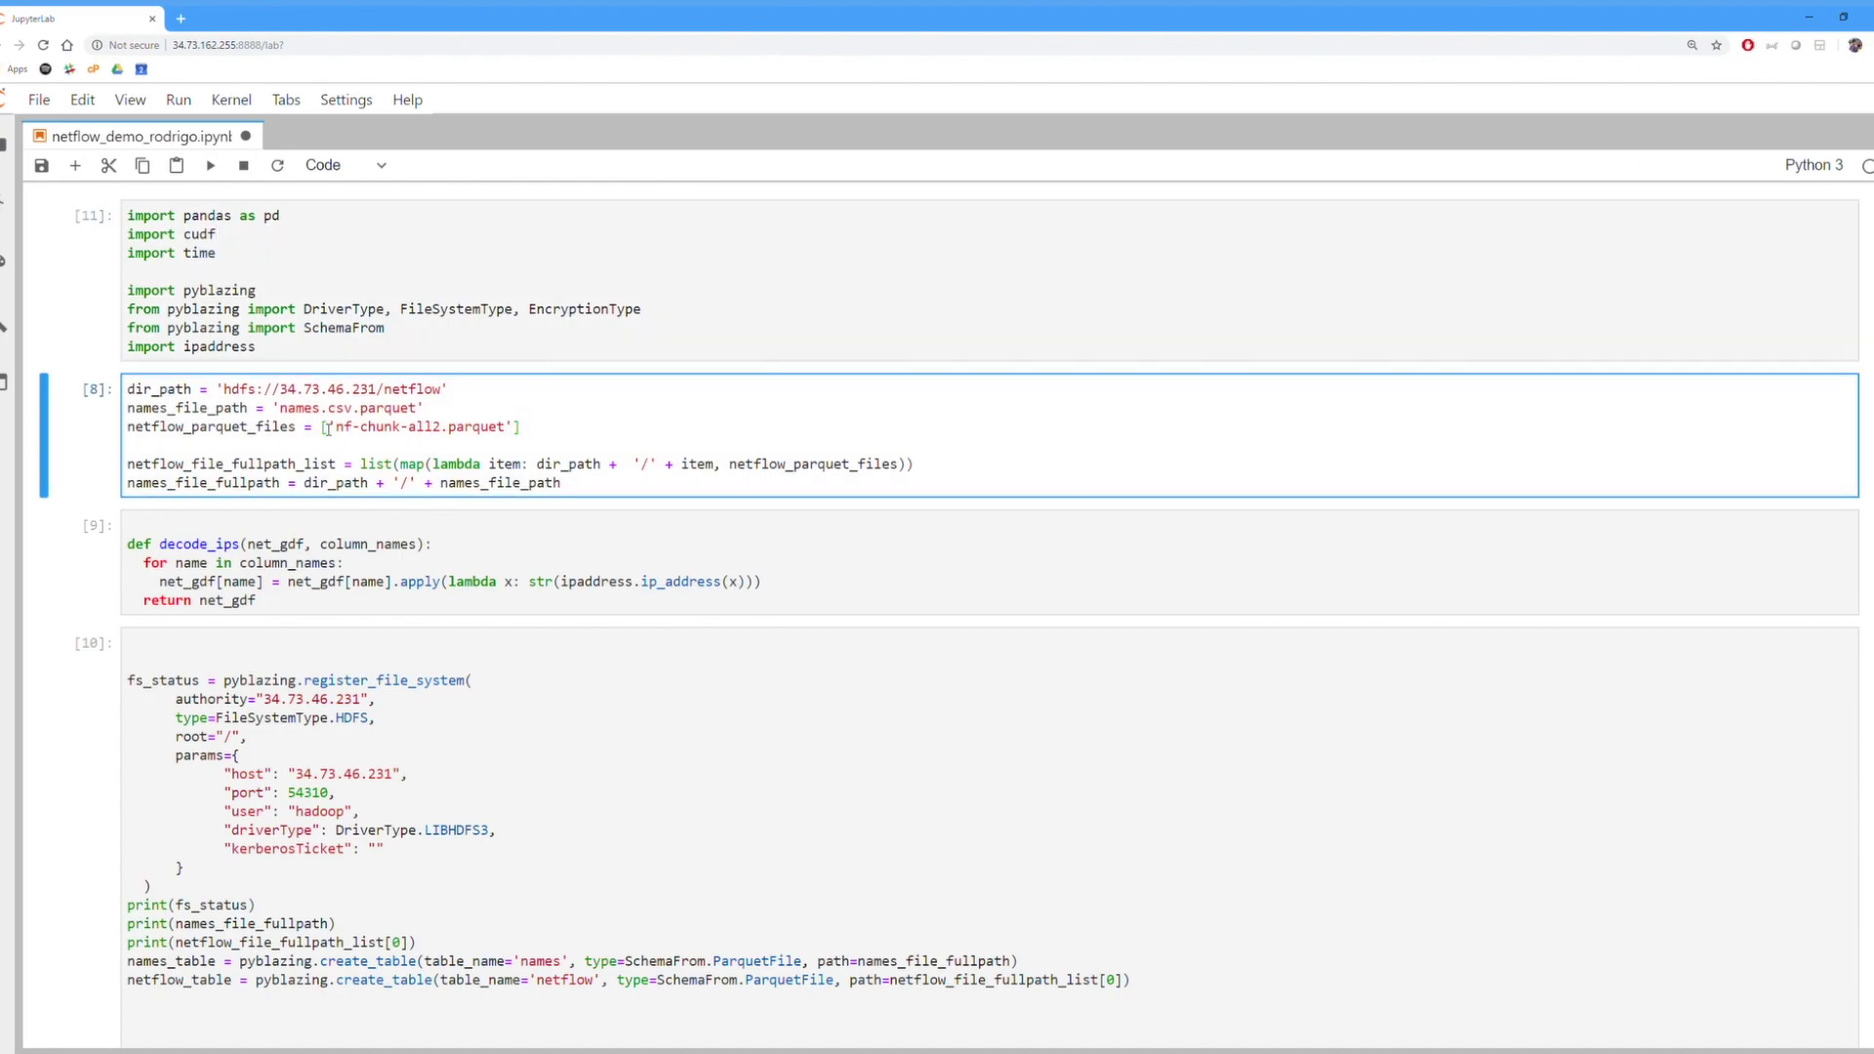
left_click_drag(175, 390, 406, 390)
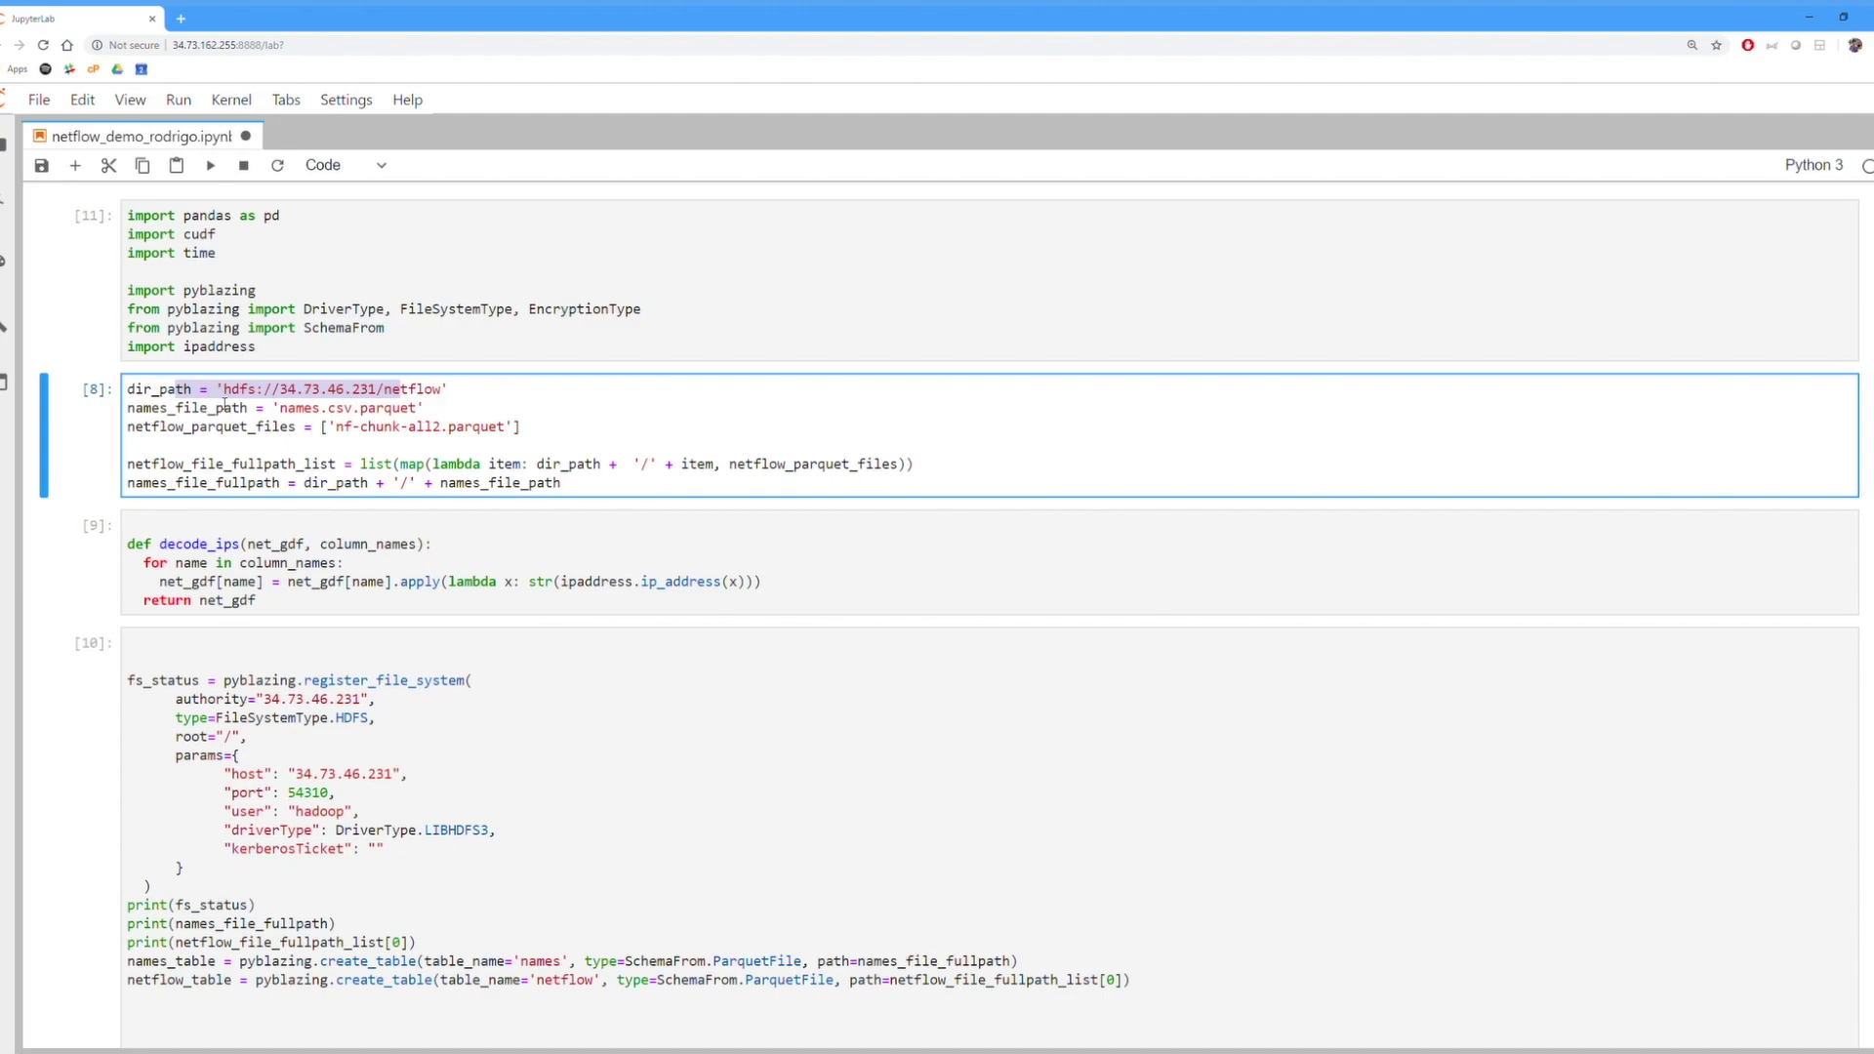
left_click(216, 390)
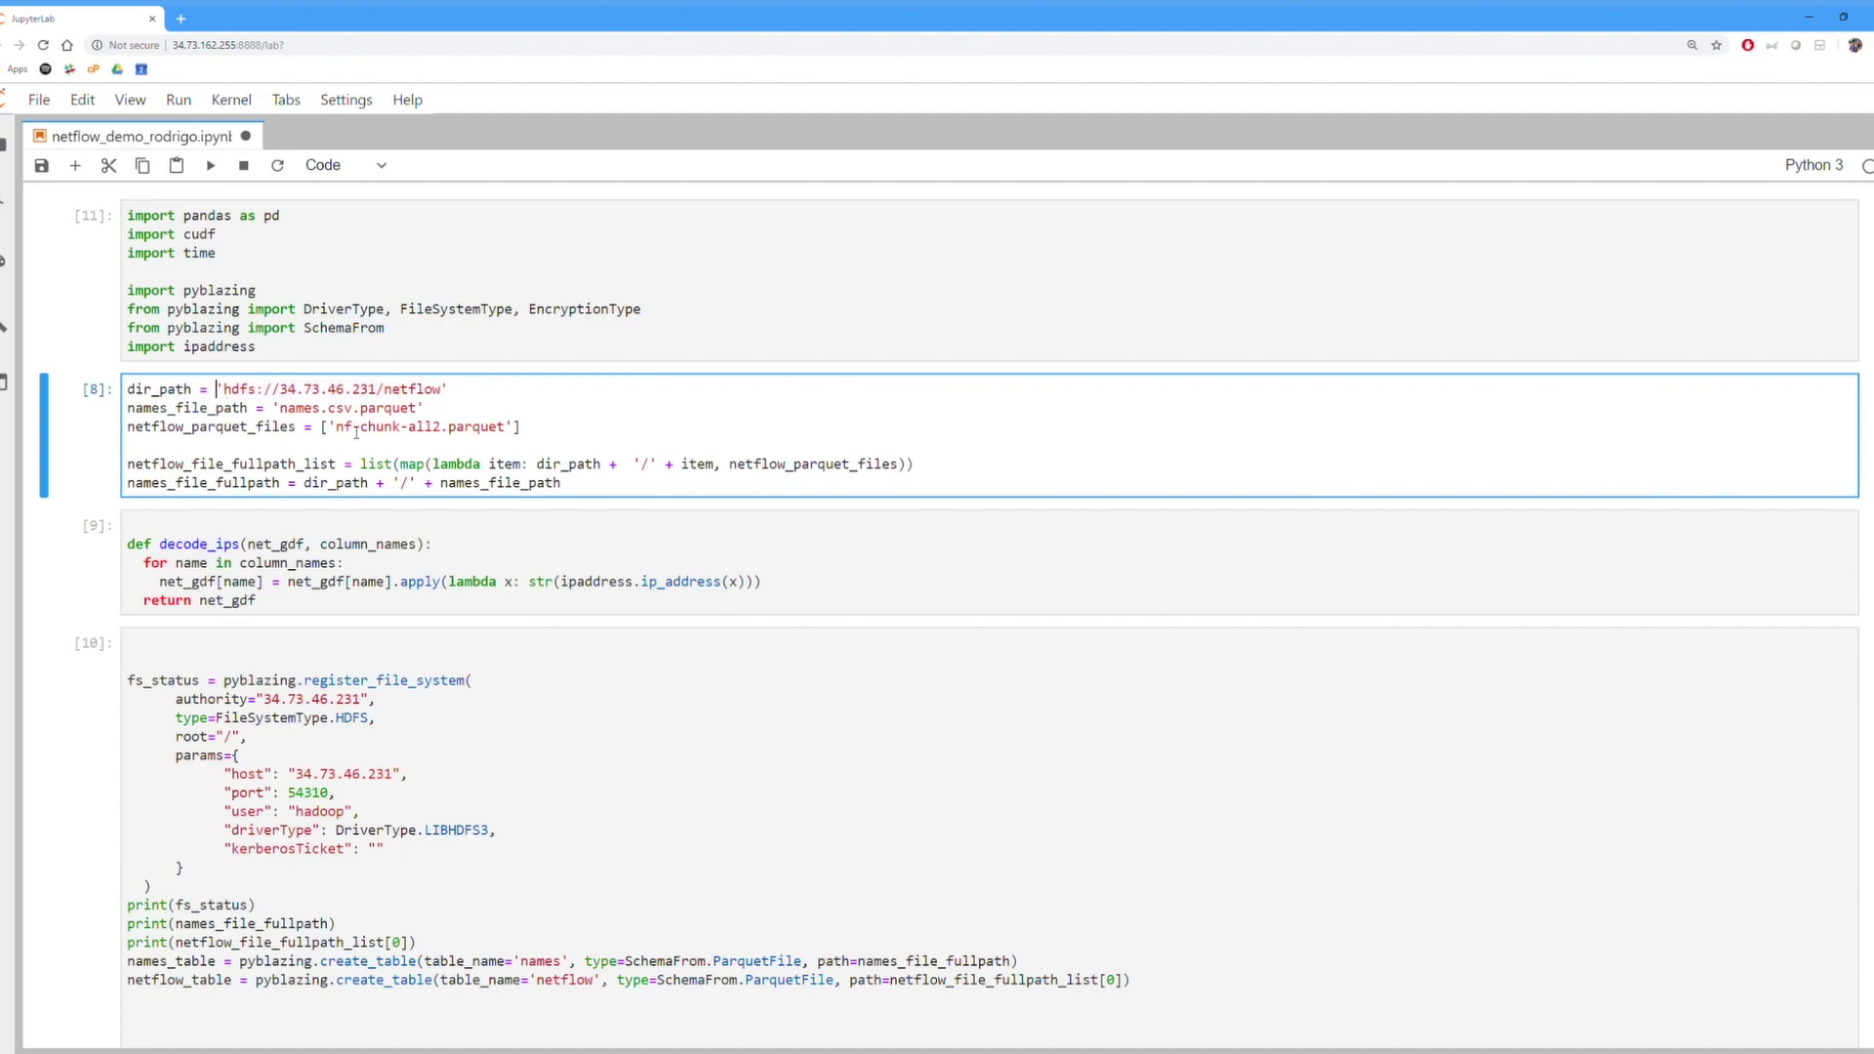
left_click_drag(319, 408, 495, 444)
left_click(495, 444)
key("ctrl+Return")
Review the decode_ips function definition and run its cell.
scroll(275, 499, "down", 1)
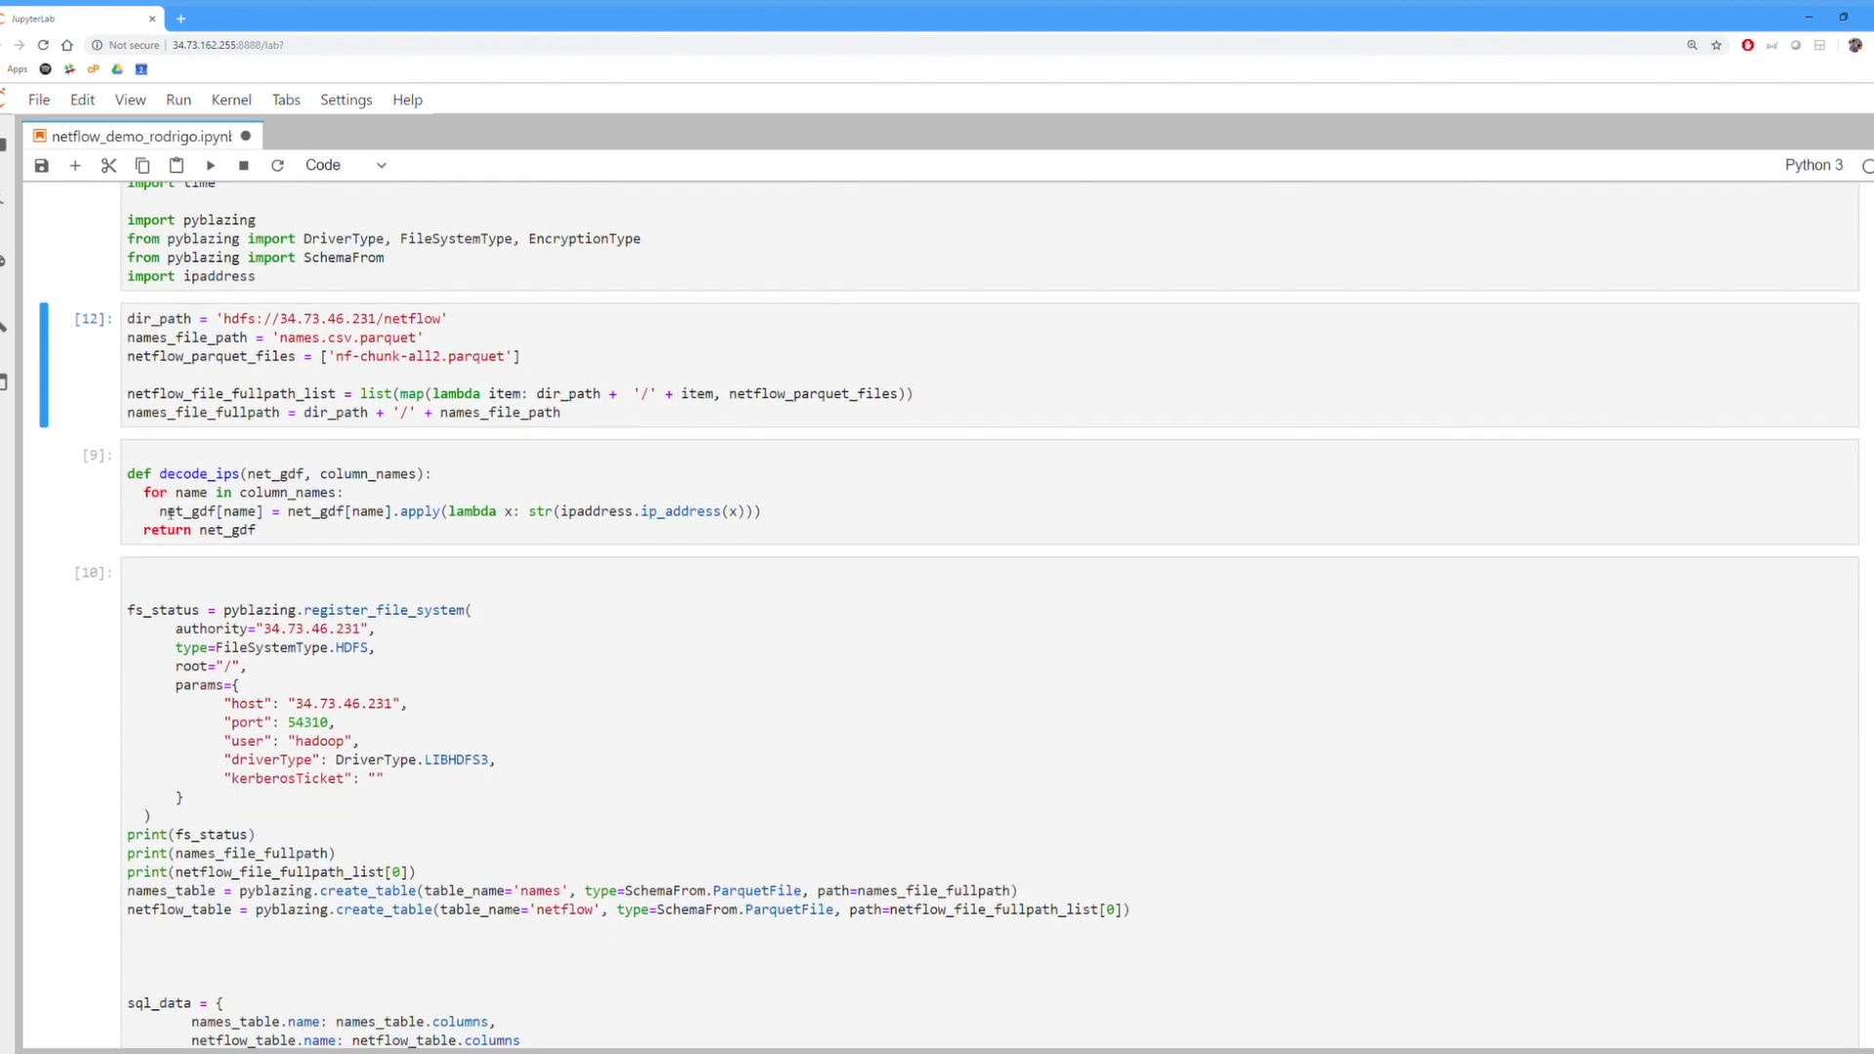
left_click(151, 511)
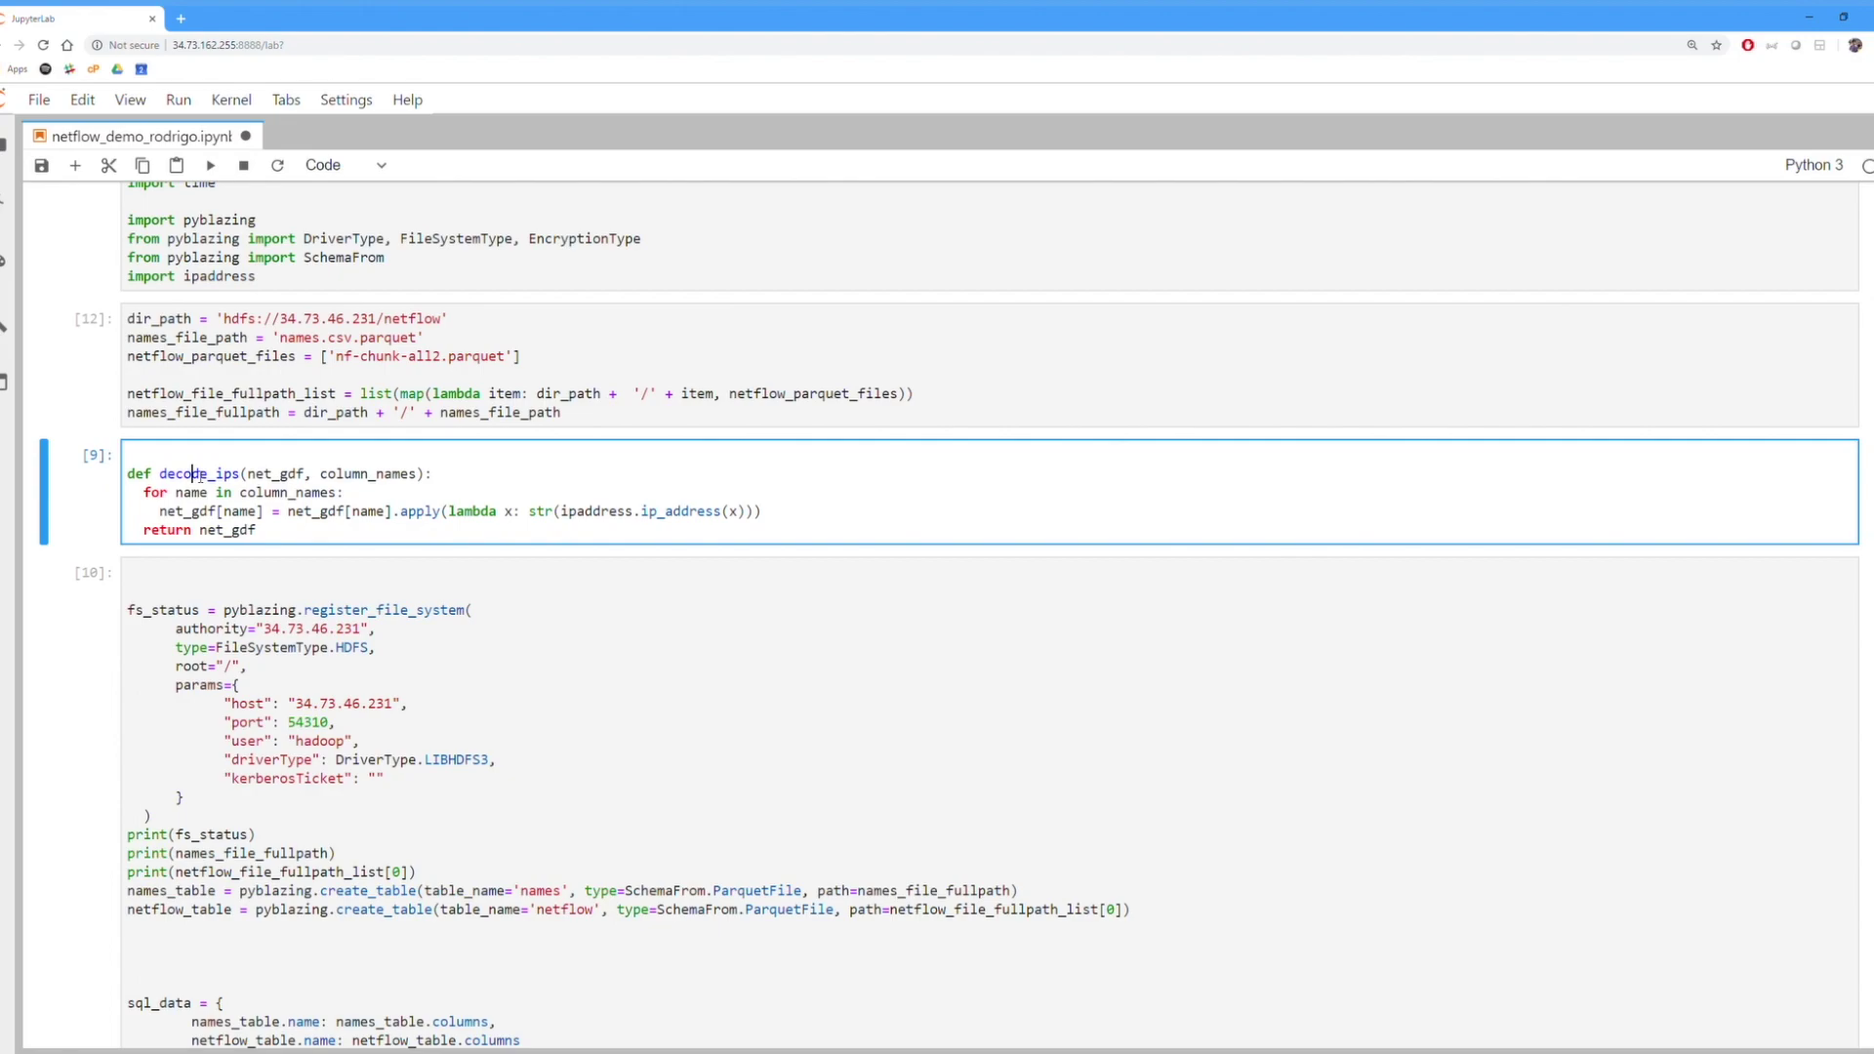
left_click_drag(199, 475, 127, 455)
left_click(466, 537)
left_click(182, 422)
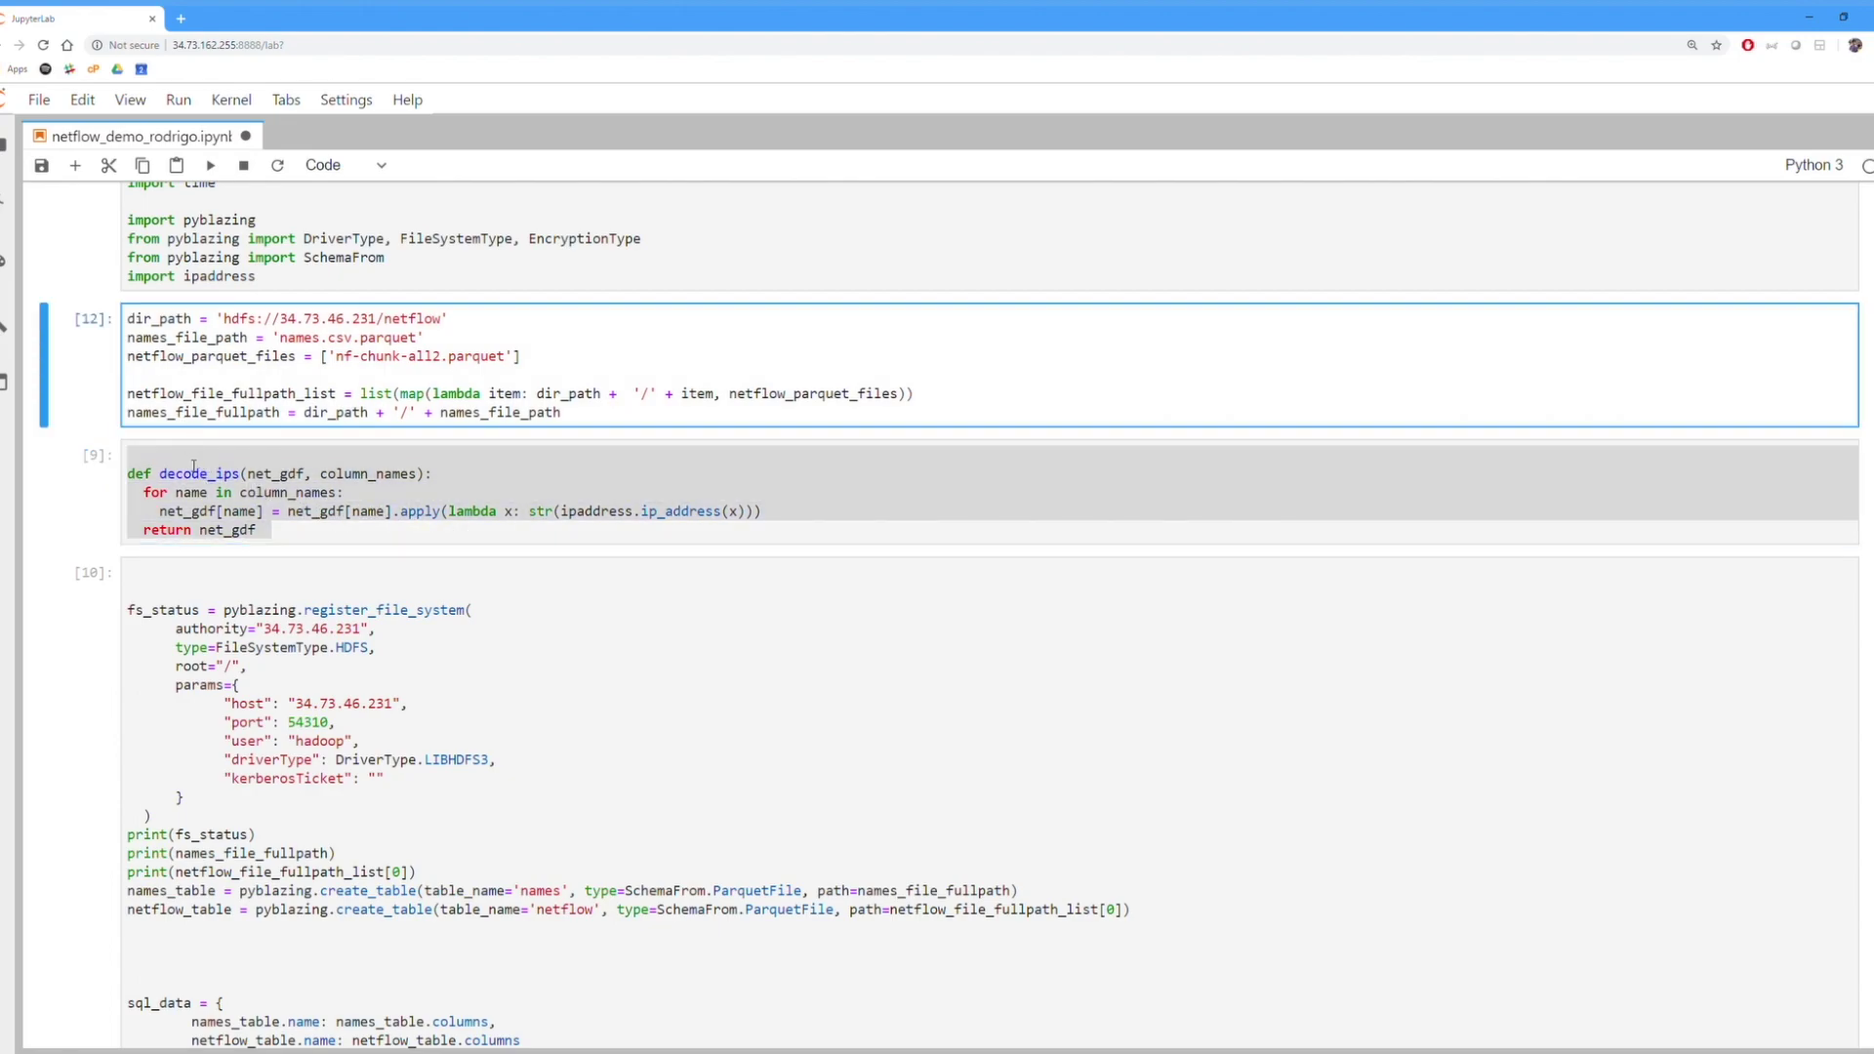
left_click(193, 465)
left_click_drag(216, 471, 313, 511)
left_click(313, 512)
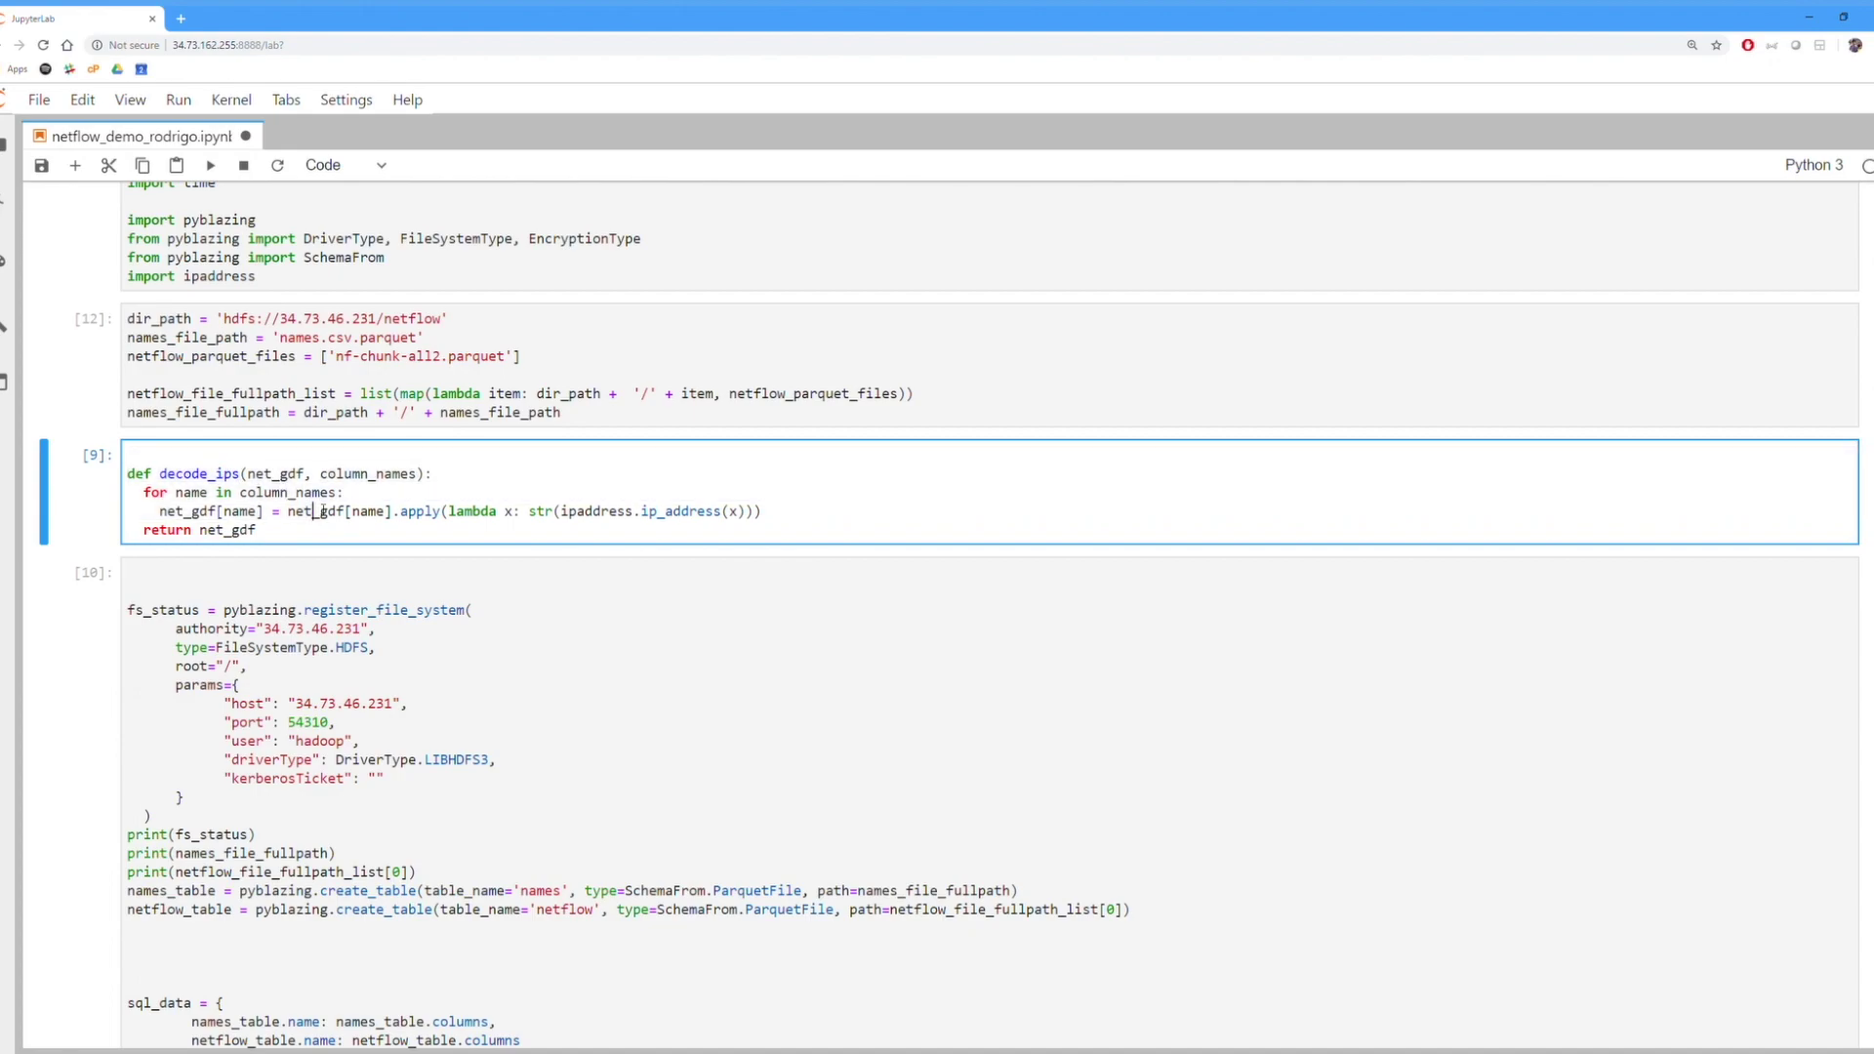
left_click(466, 471)
key("ctrl+Return")
scroll(495, 486, "down", 1)
Go over the register_file_system call and the two create_table lines for names and netflow.
scroll(368, 542, "down", 2)
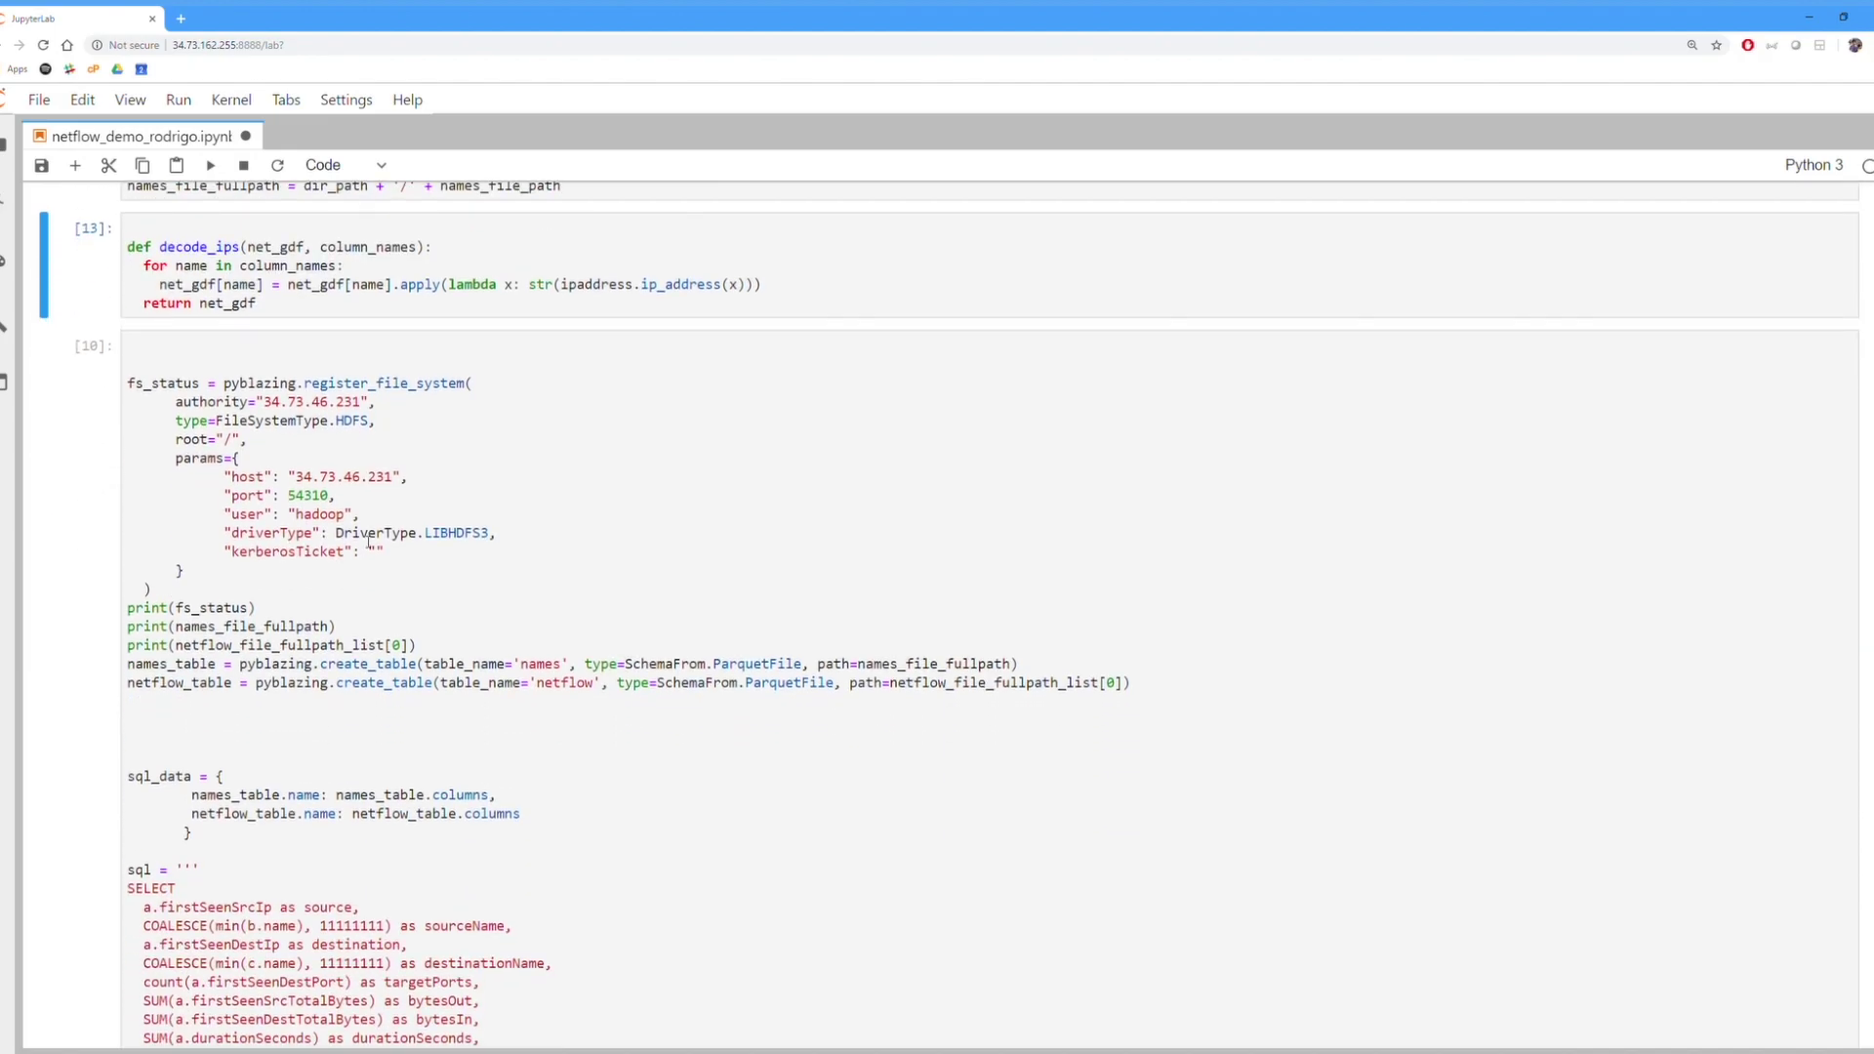
scroll(368, 542, "down", 1)
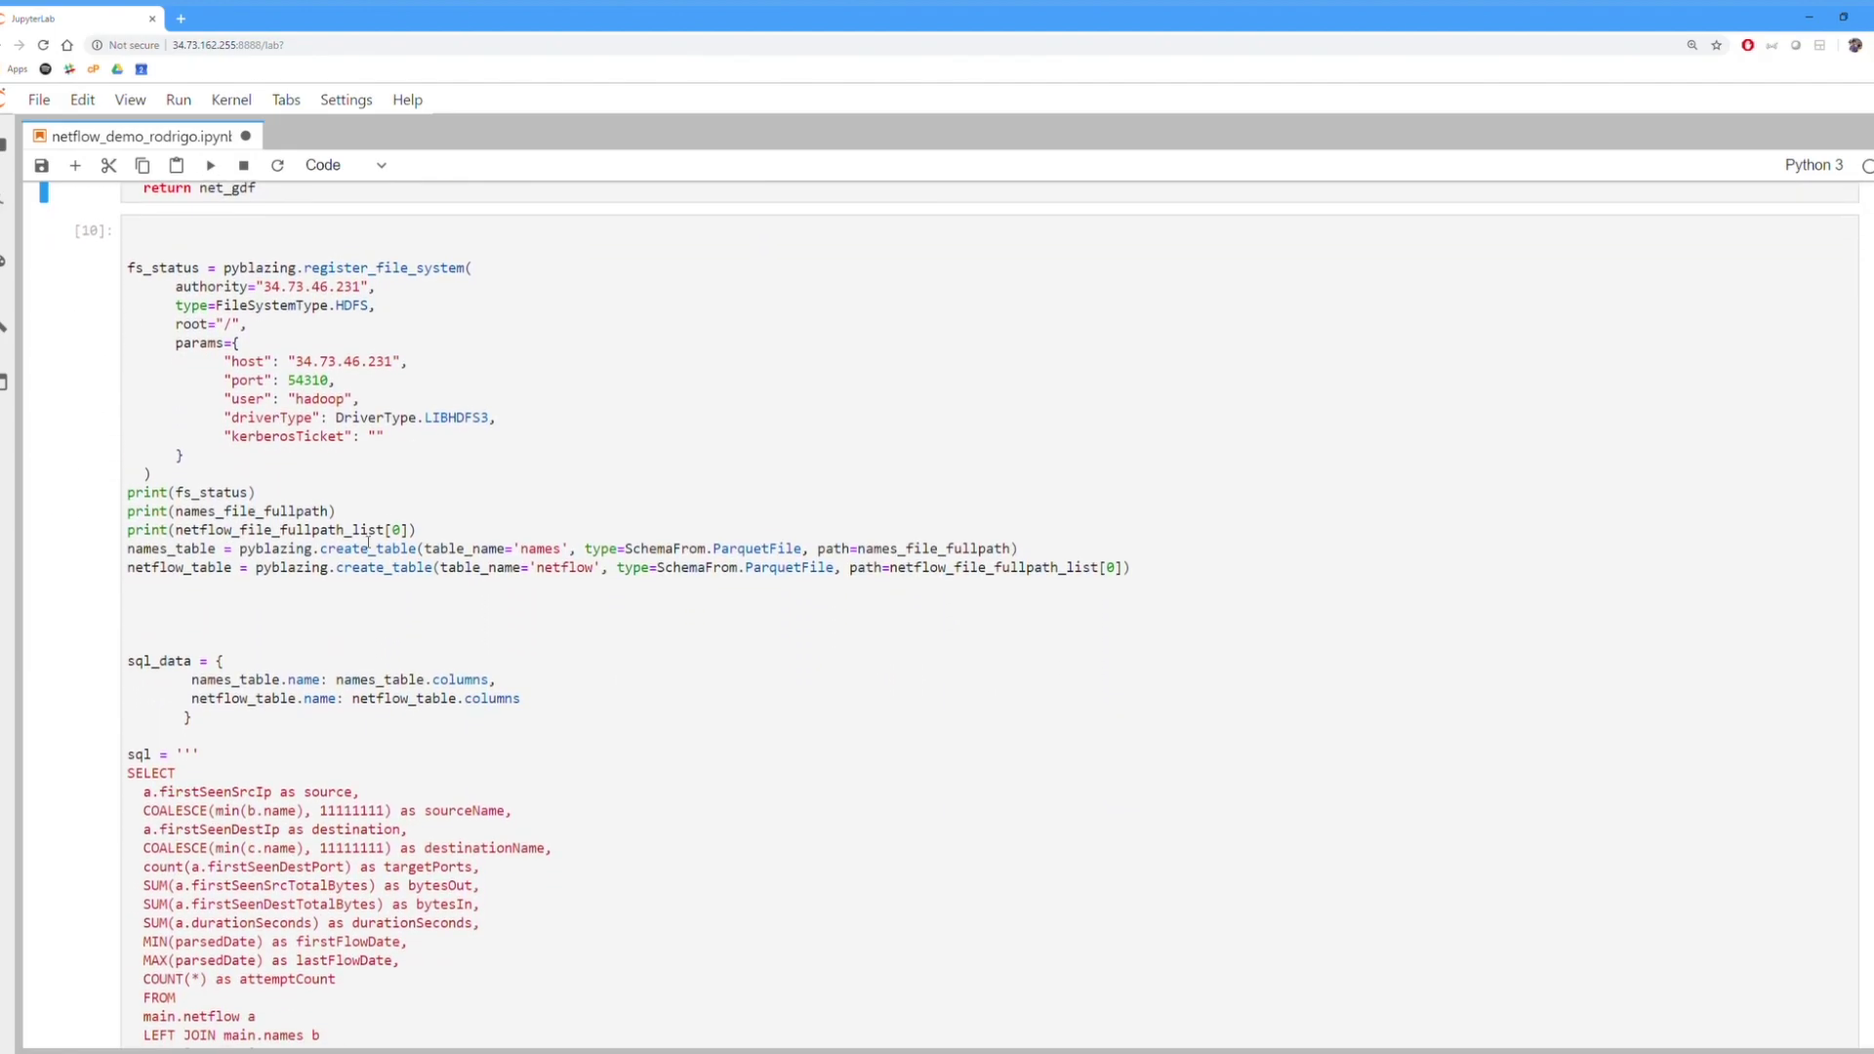
scroll(362, 558, "up", 2)
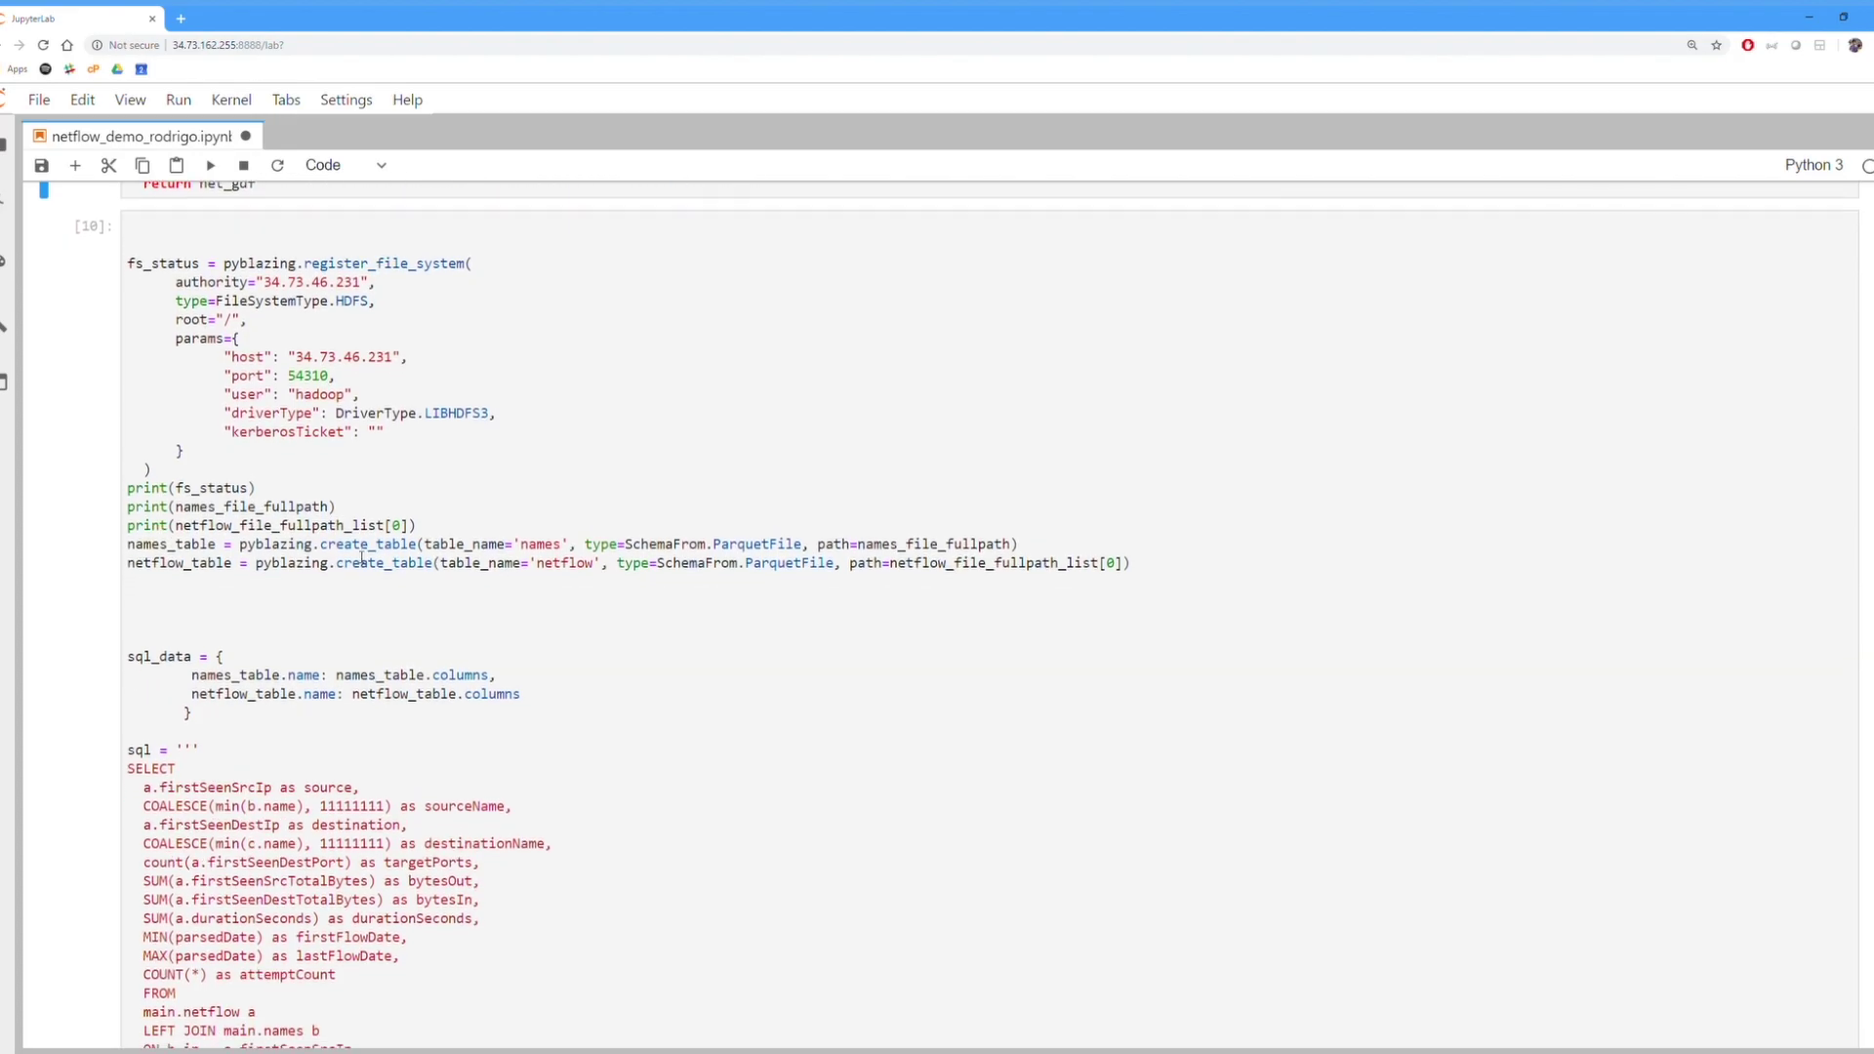
scroll(362, 557, "up", 1)
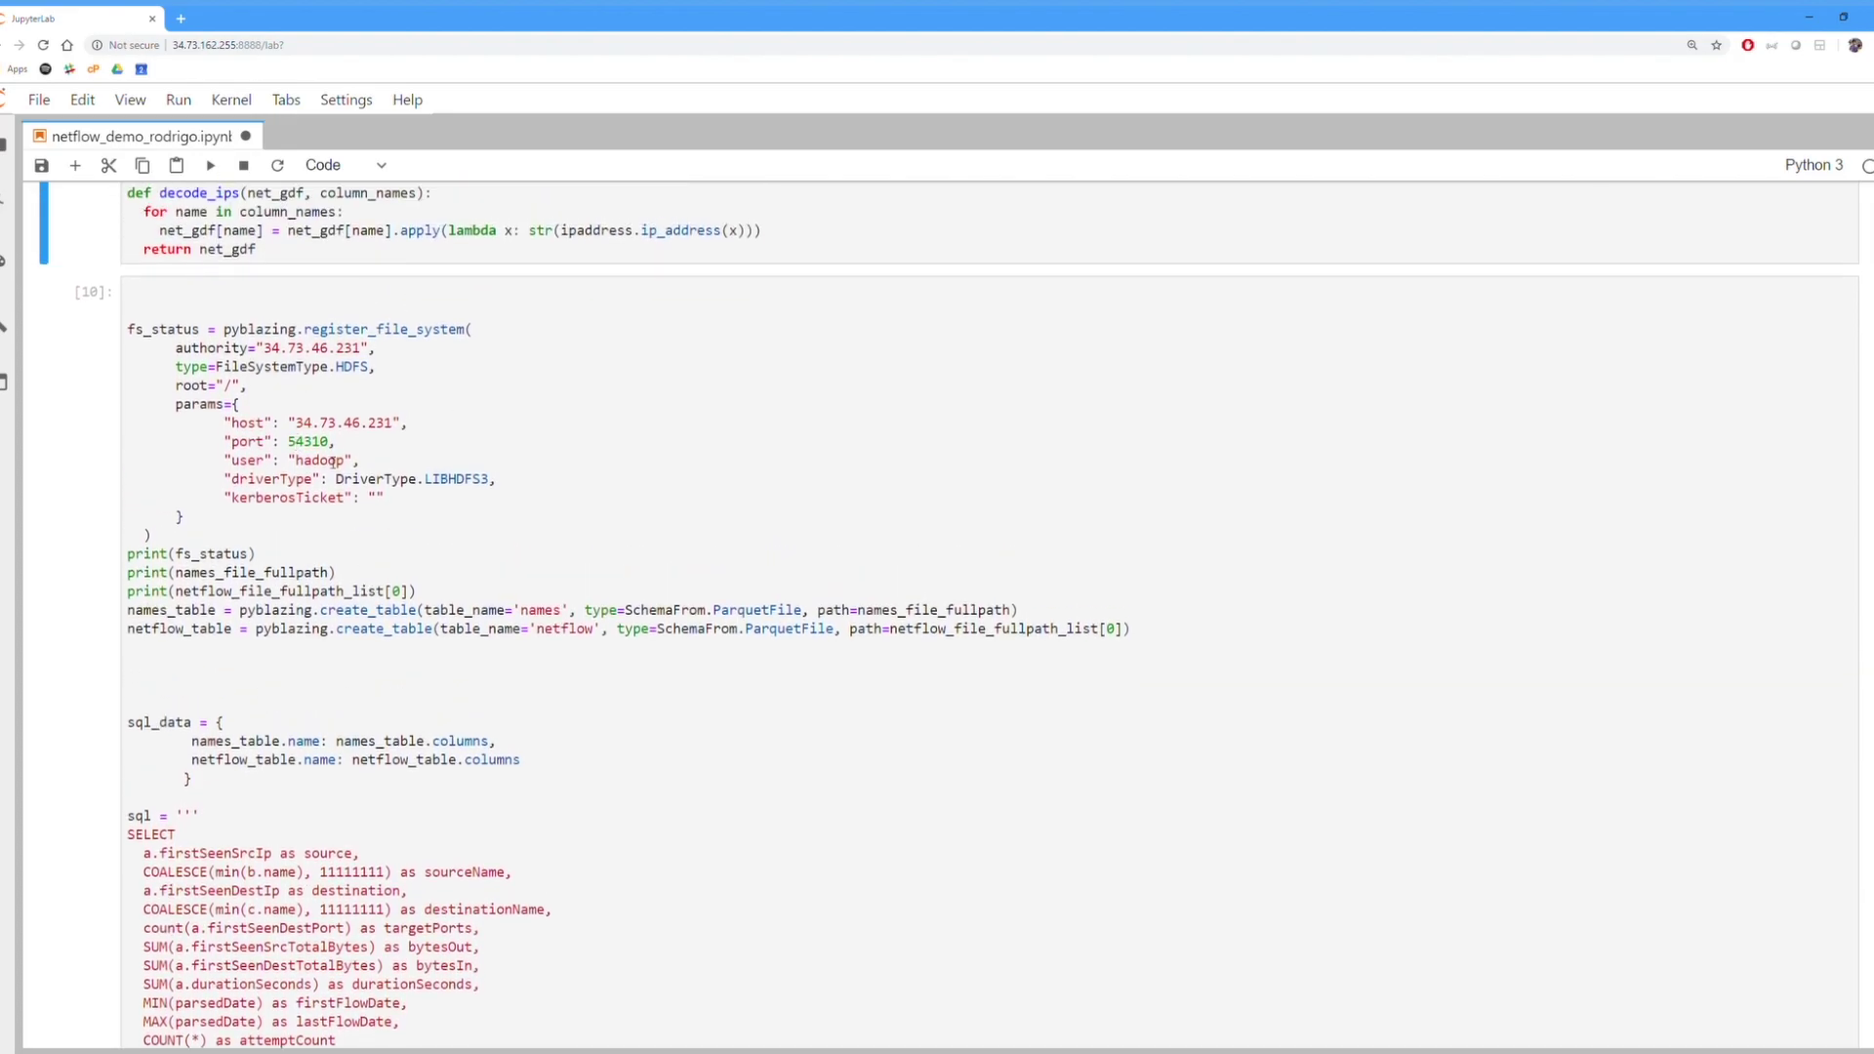
left_click_drag(199, 330, 469, 498)
scroll(470, 498, "down", 3)
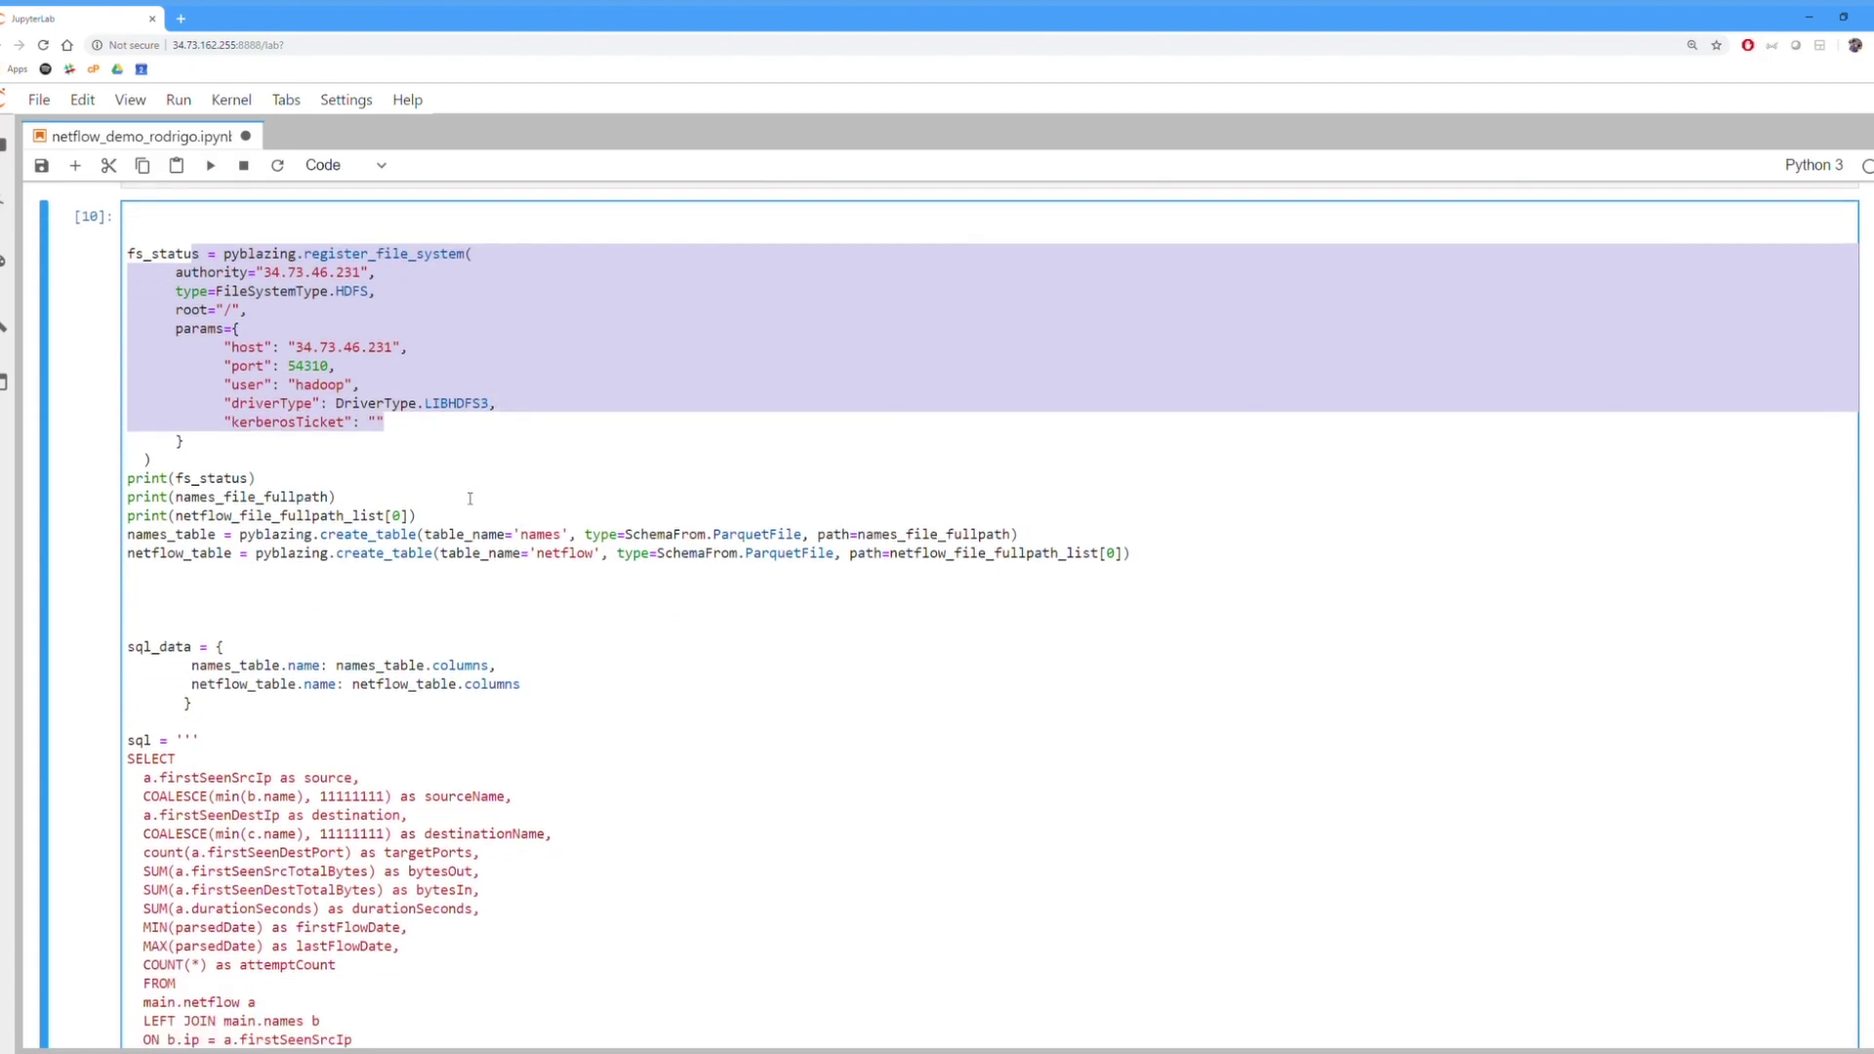
left_click_drag(267, 432, 795, 463)
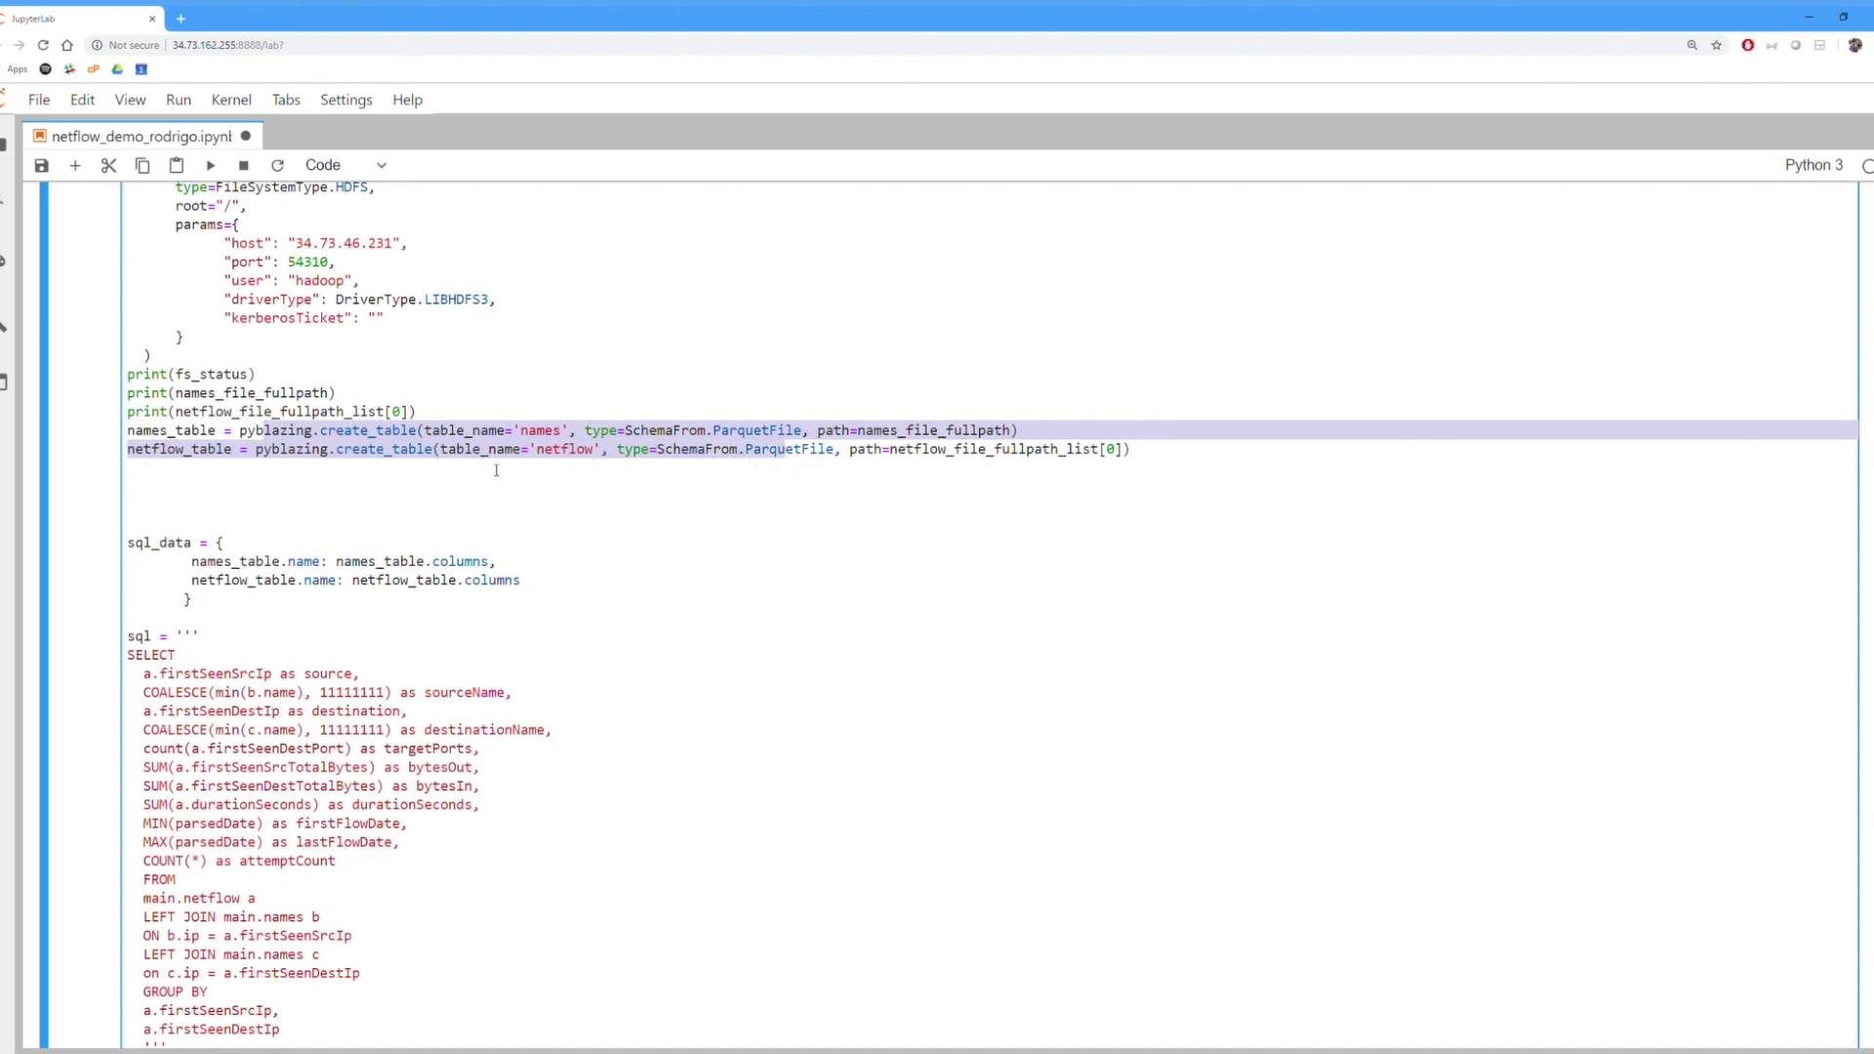
scroll(505, 448, "down", 1)
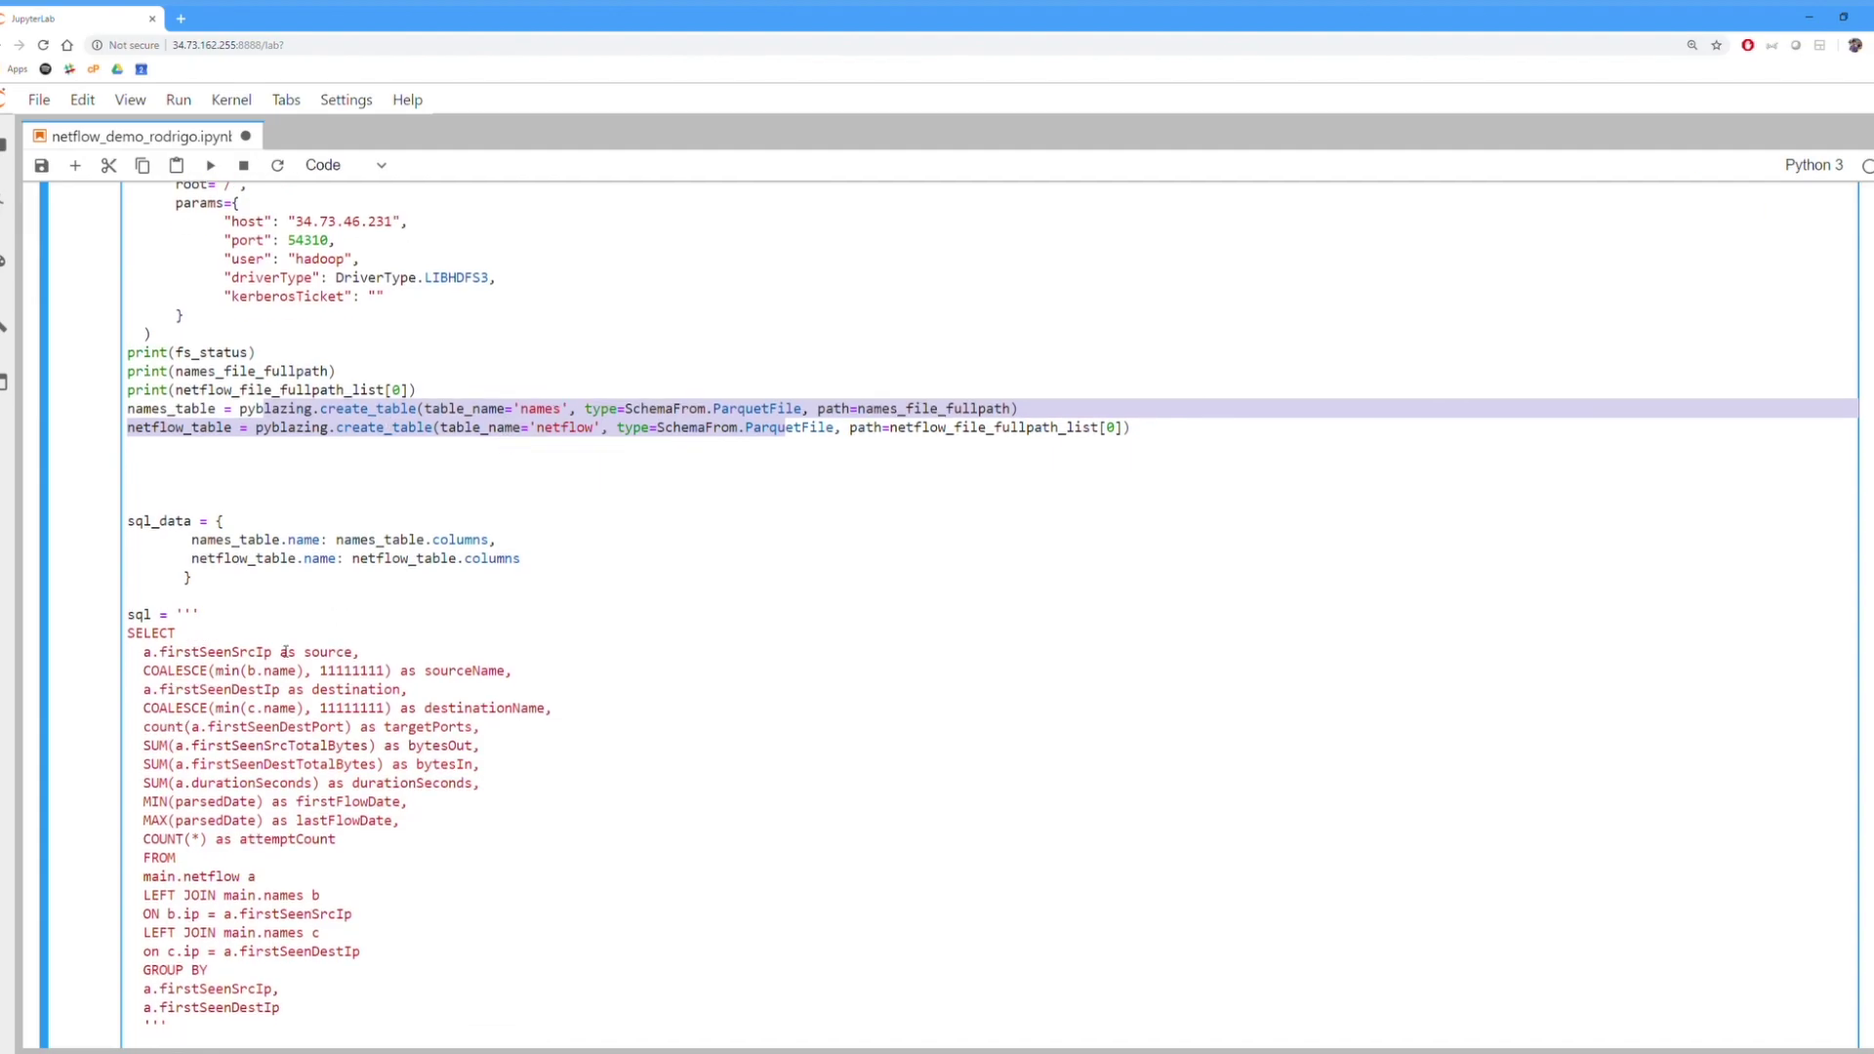
left_click(285, 652)
Highlight the query's COALESCE, count, SUM, GROUP BY and names join, then run the cell.
scroll(284, 652, "down", 5)
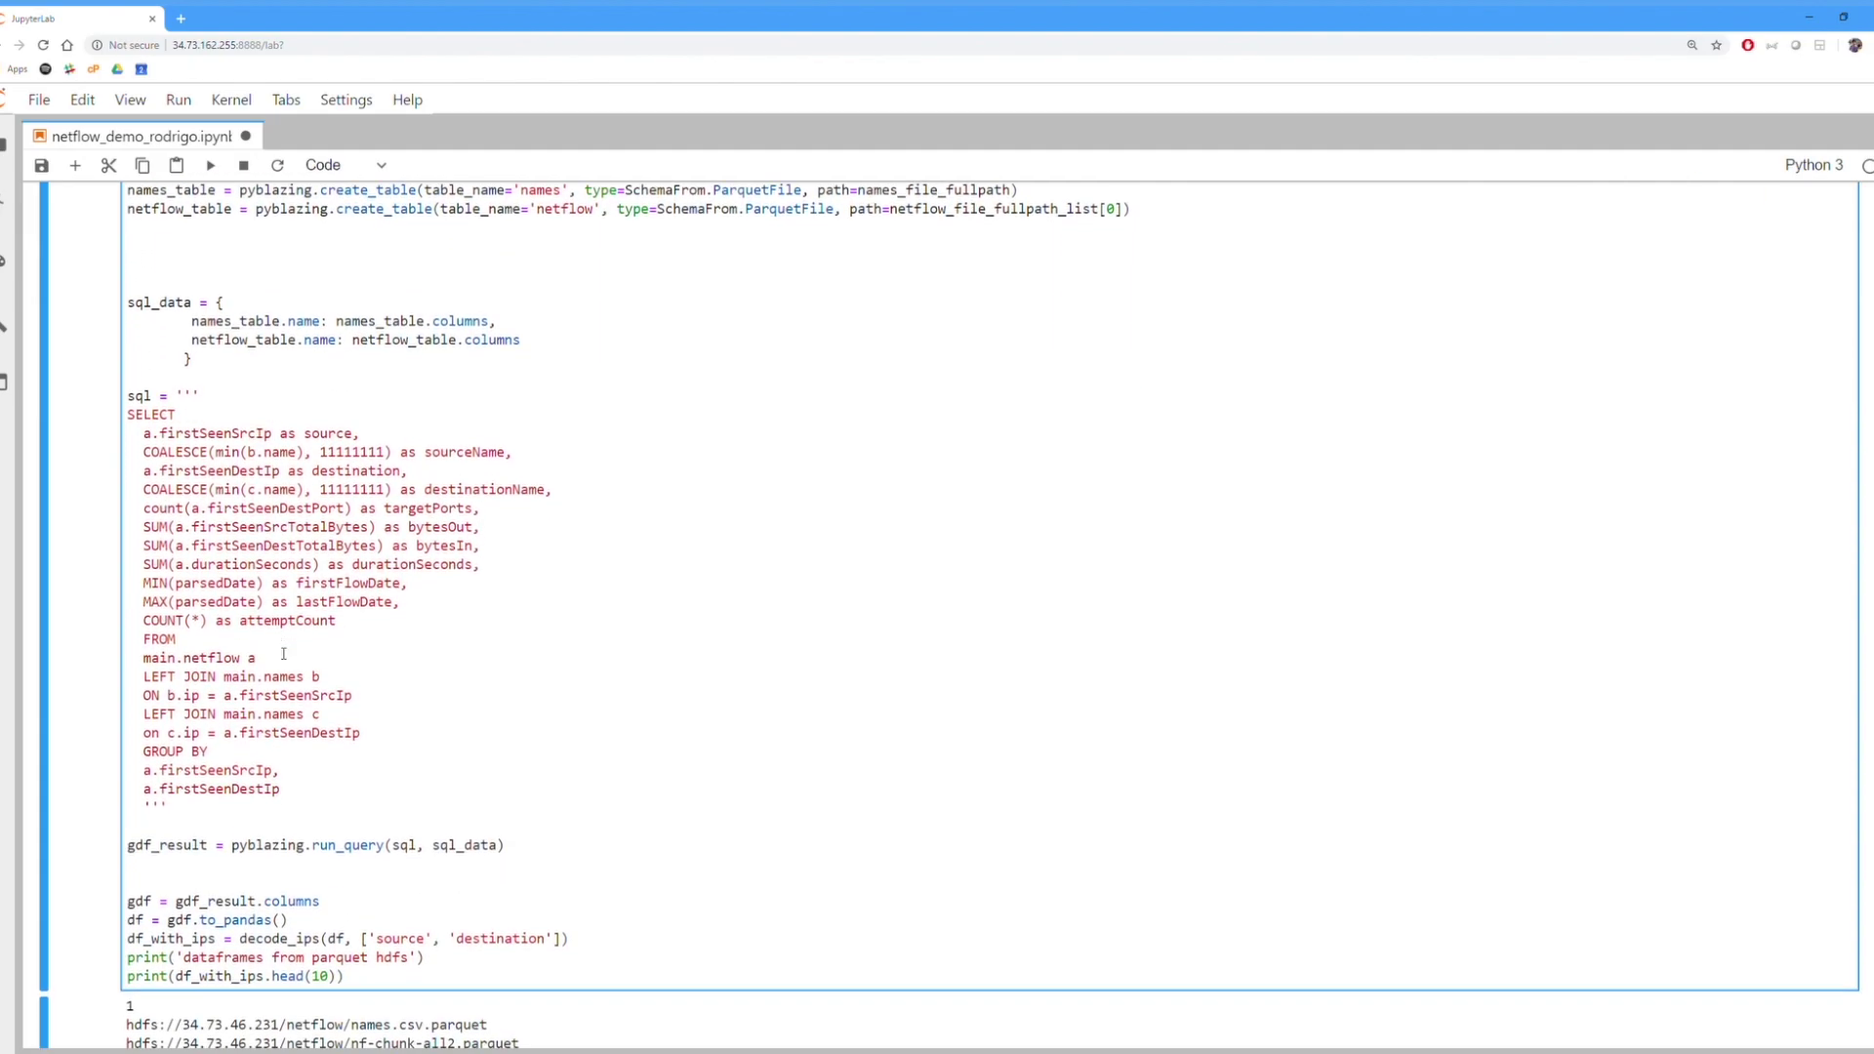
double_click(196, 455)
double_click(164, 510)
double_click(161, 528)
left_click_drag(208, 773, 297, 791)
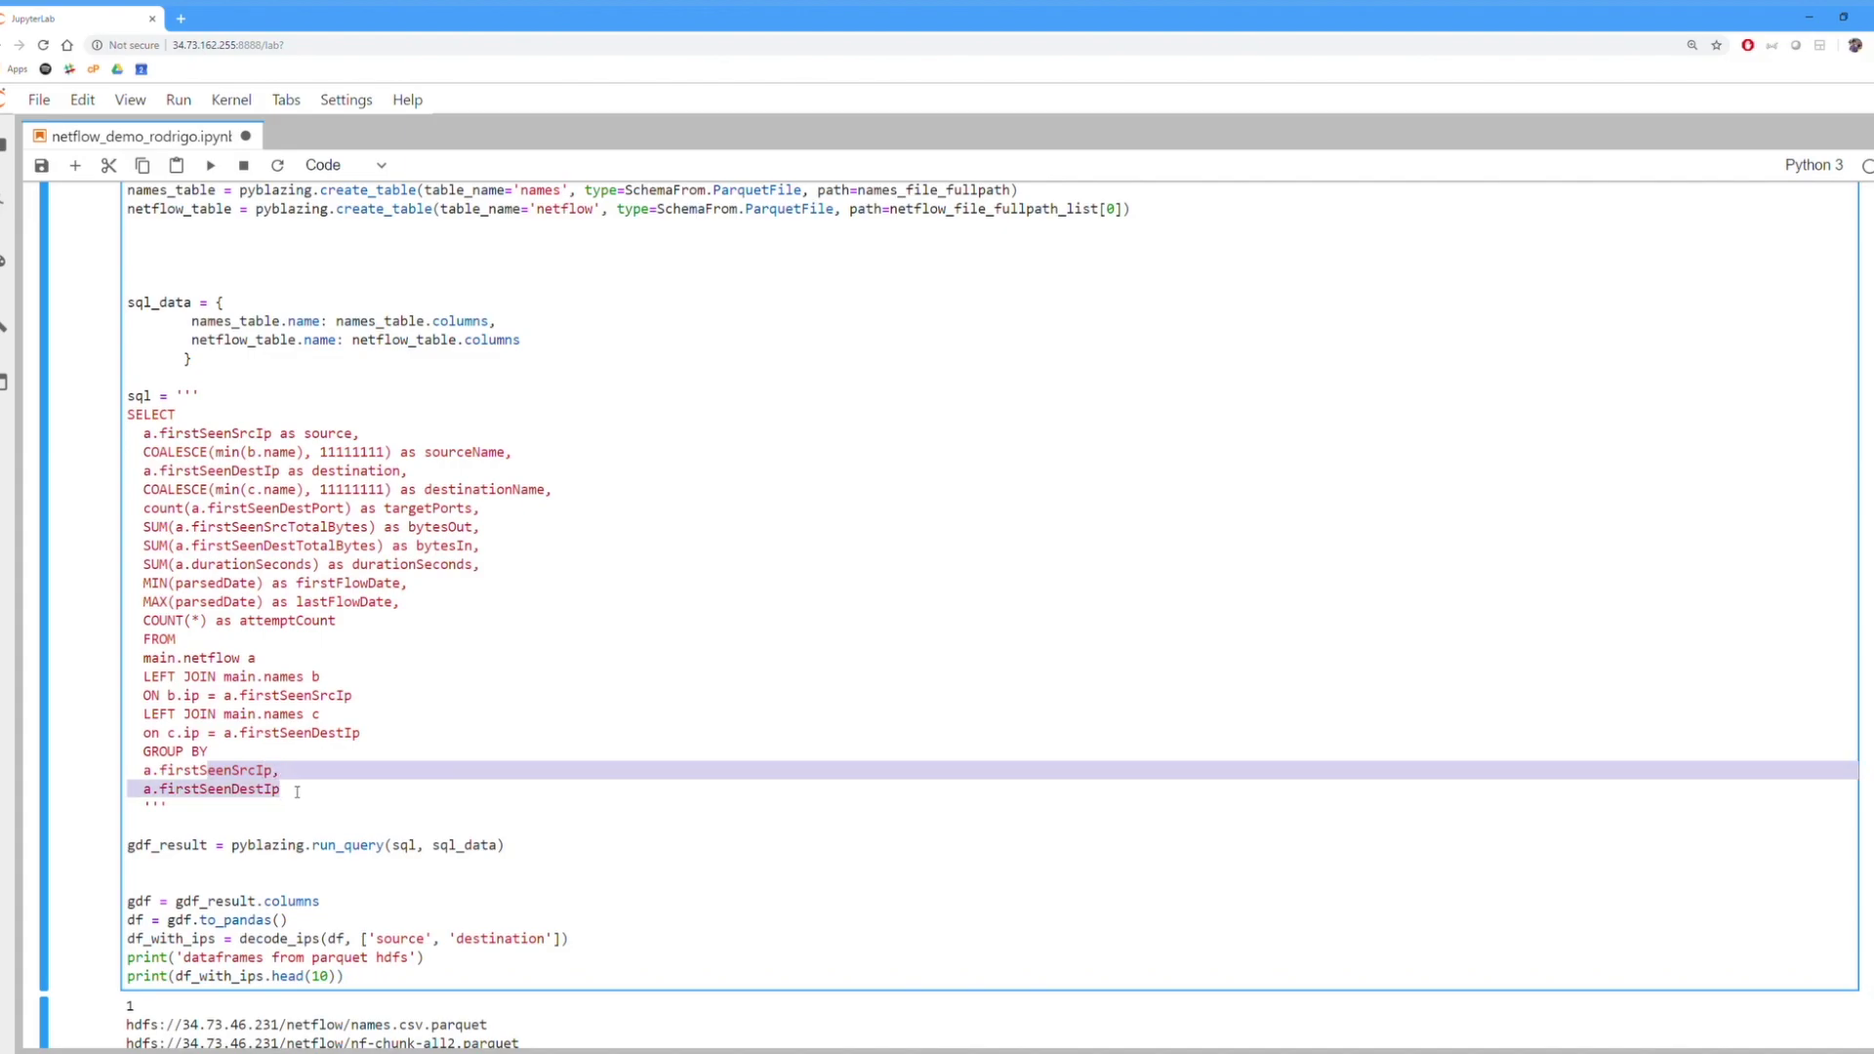
left_click(190, 695)
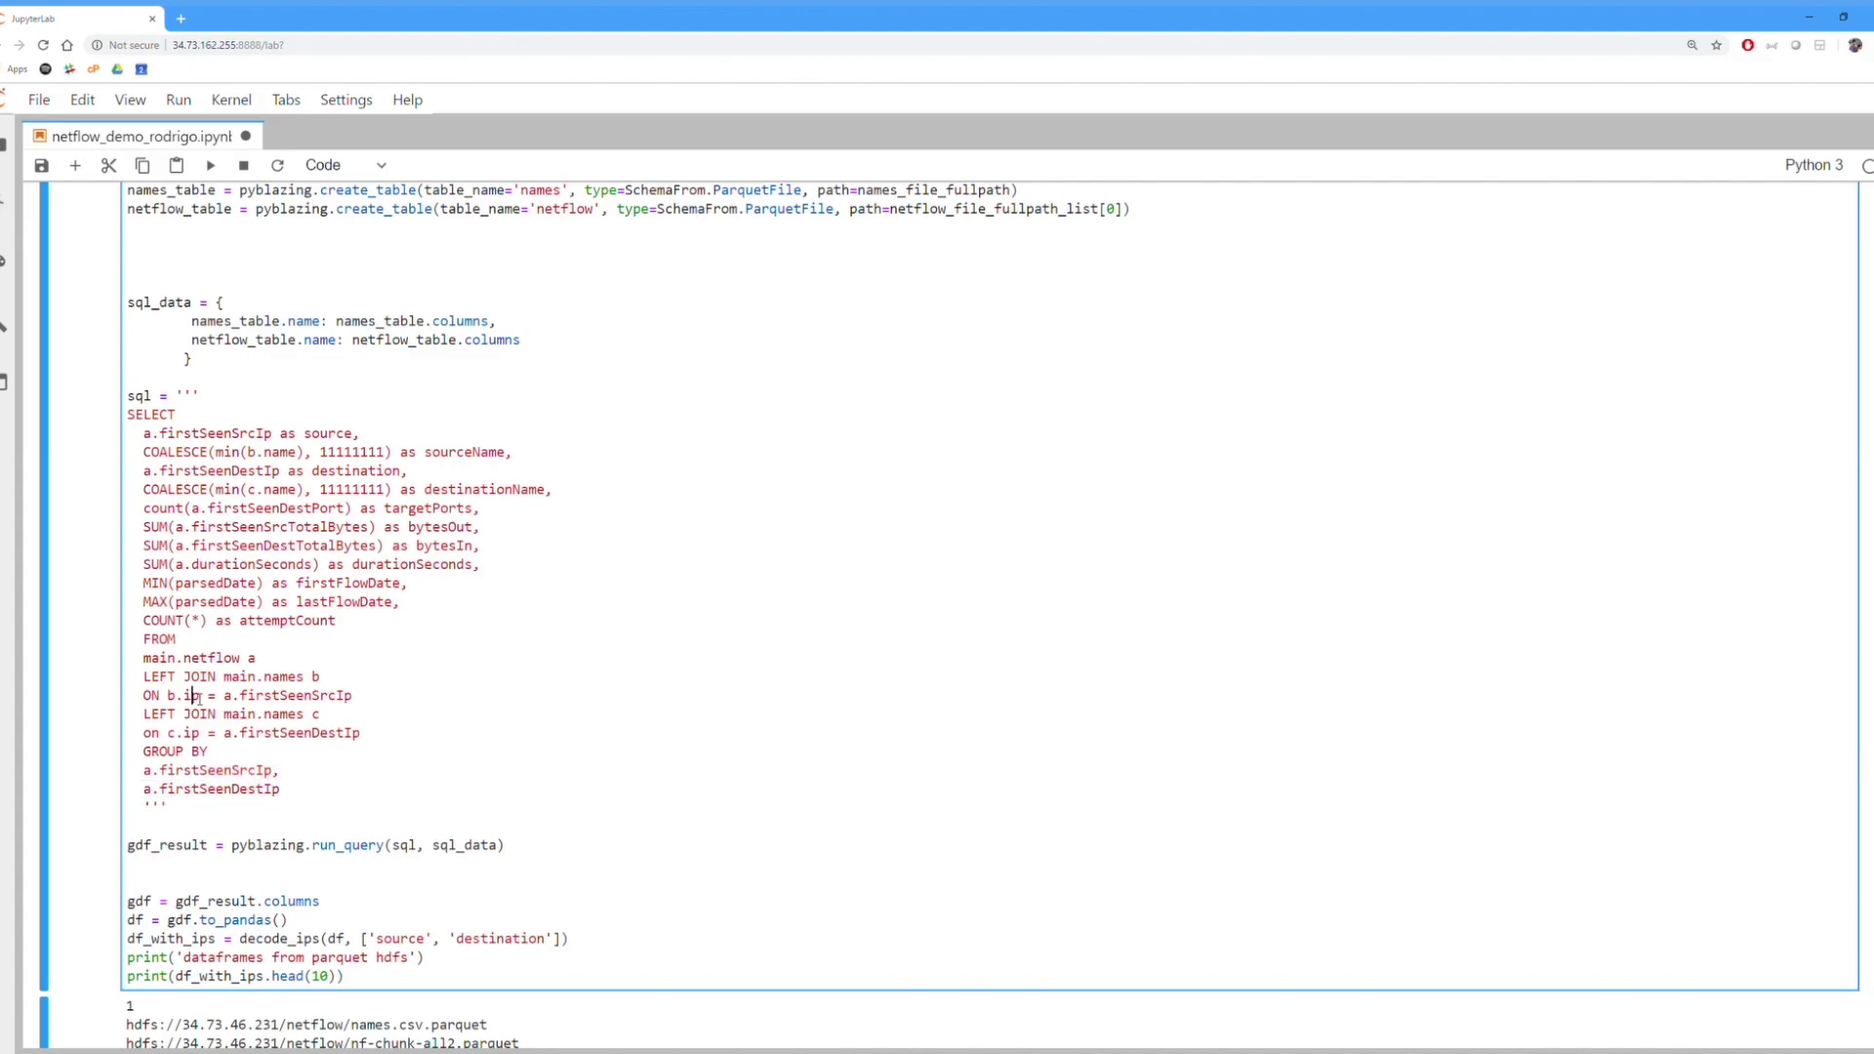
left_click_drag(255, 677, 270, 683)
triple_click(290, 686)
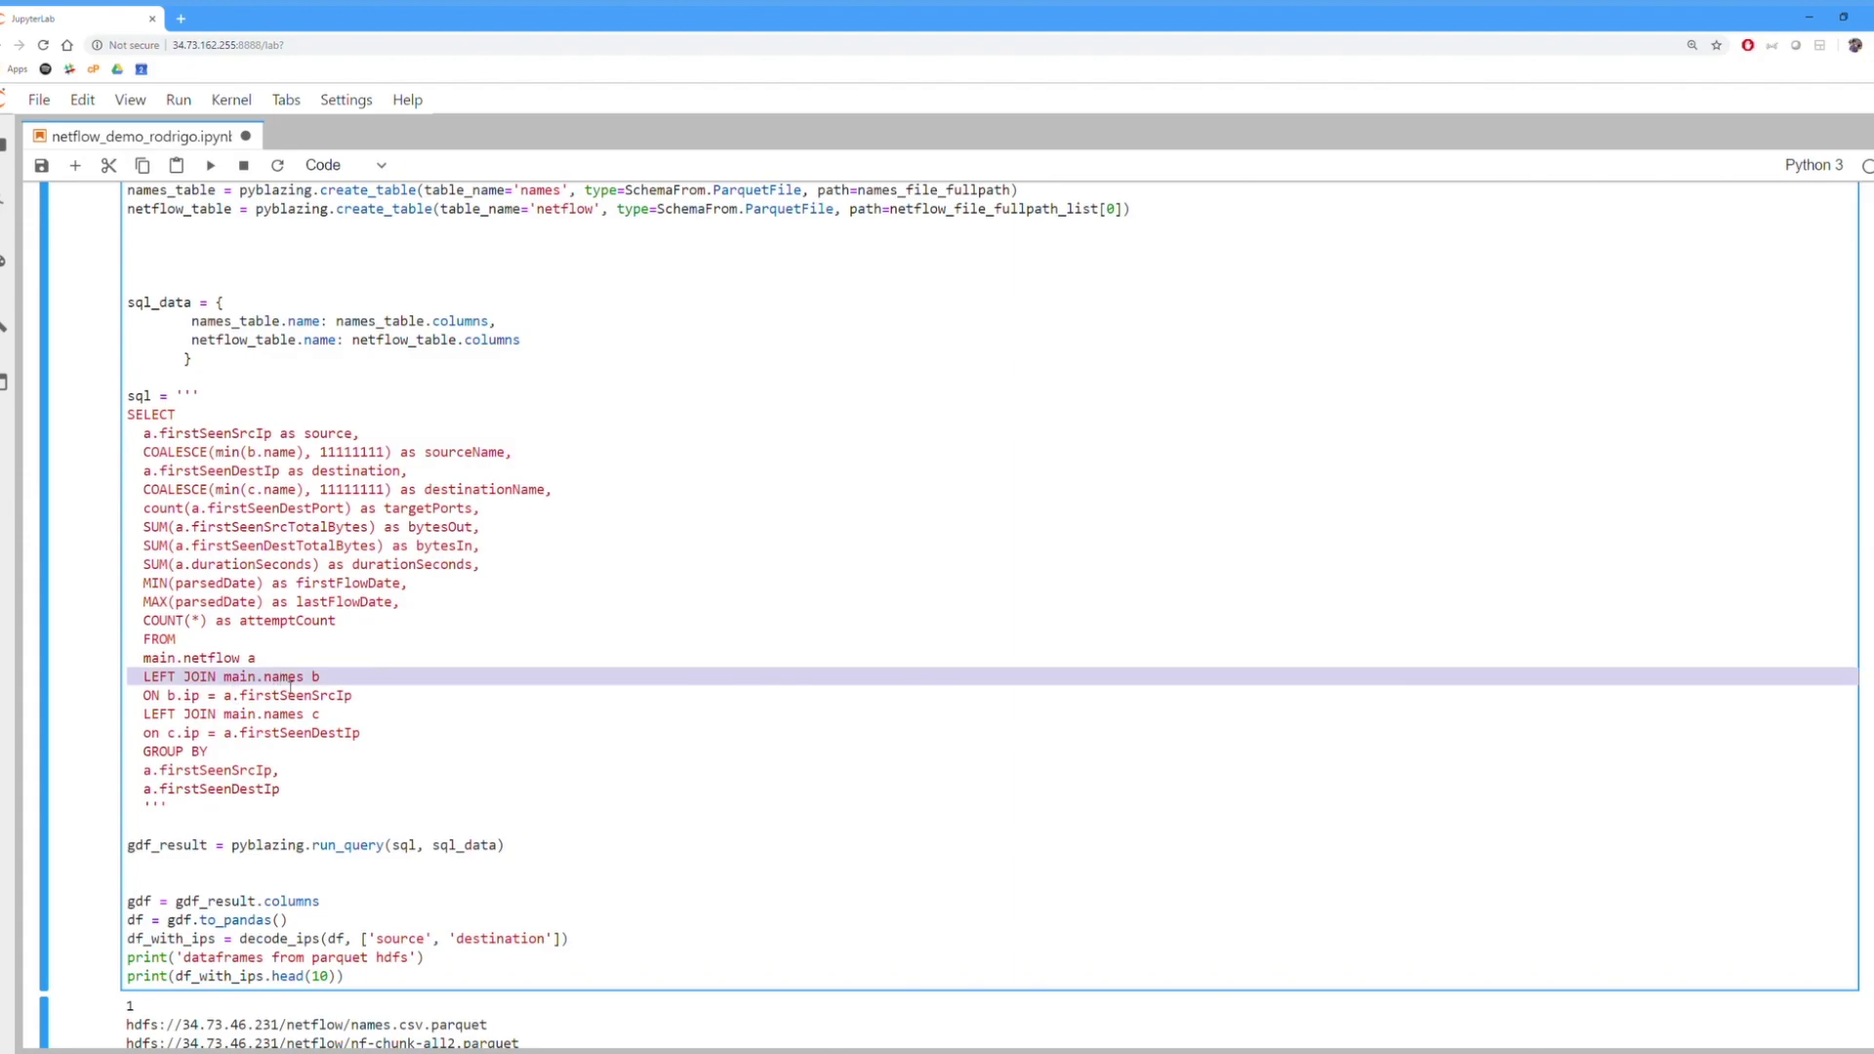
double_click(290, 682)
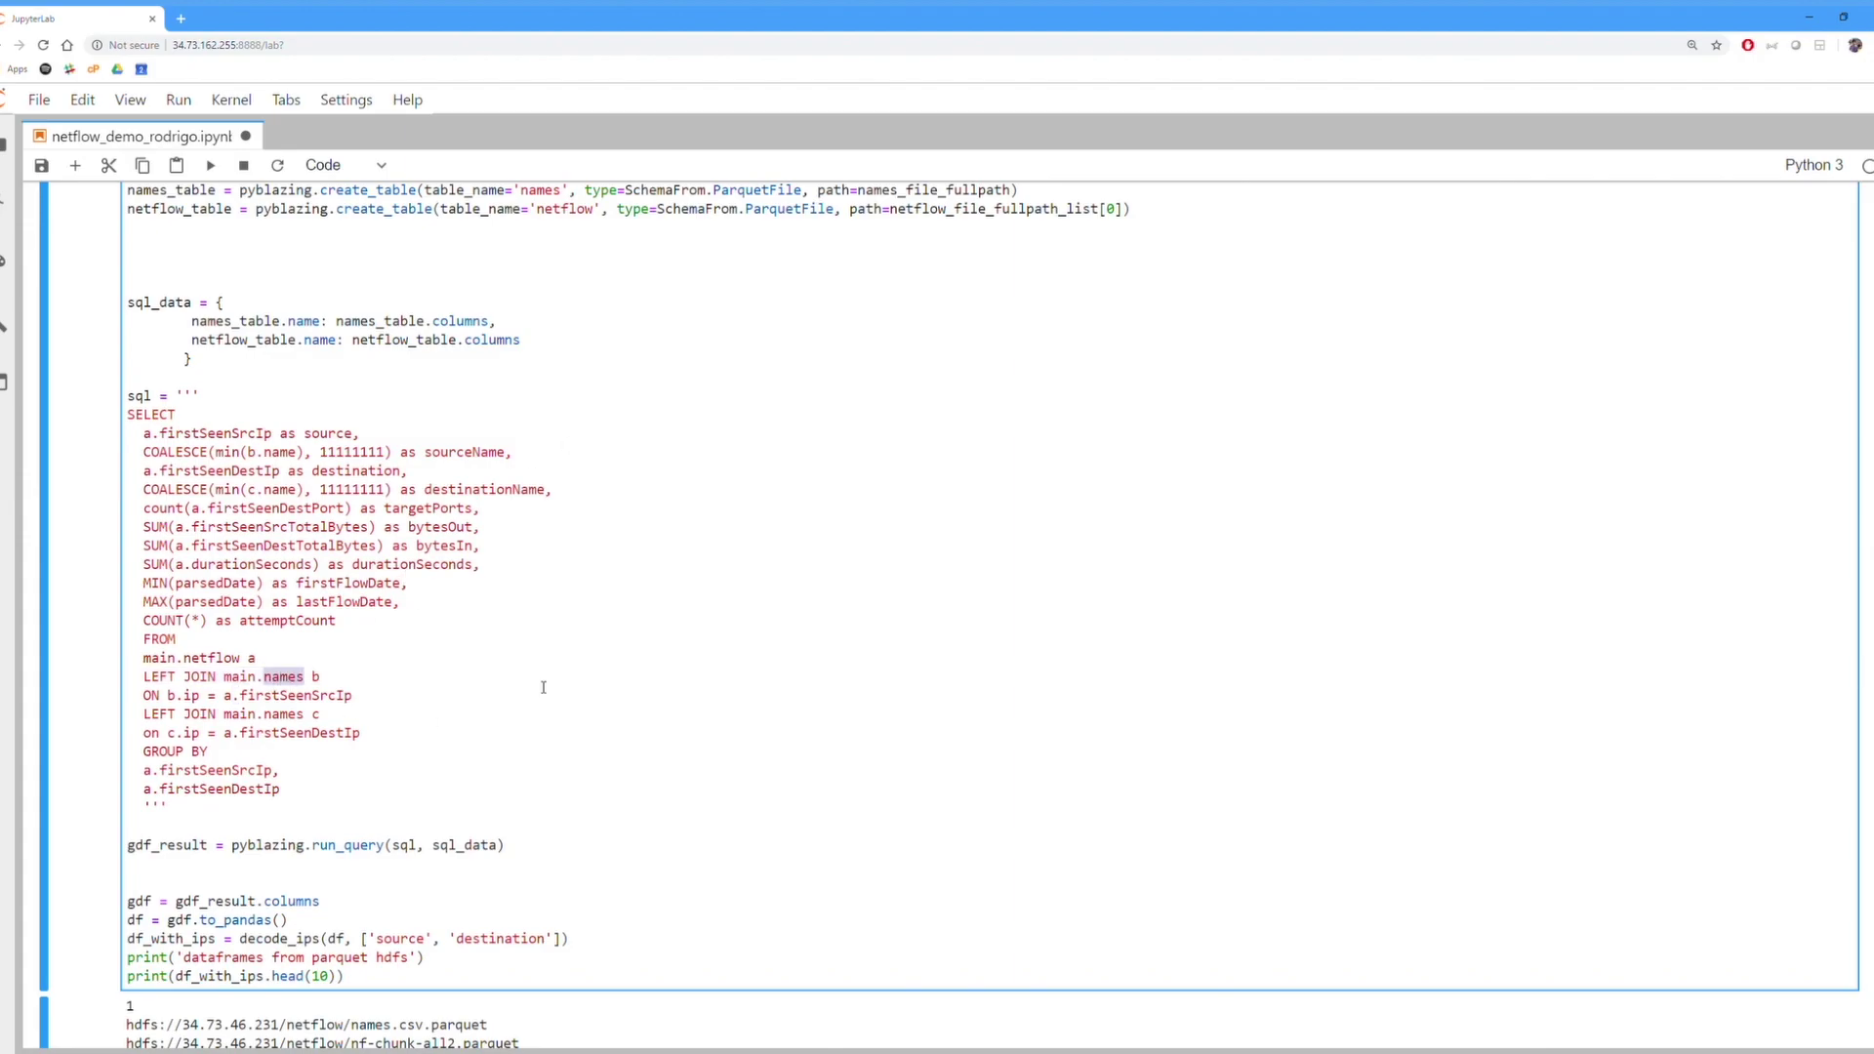
scroll(544, 687, "down", 1)
key("ctrl+Return")
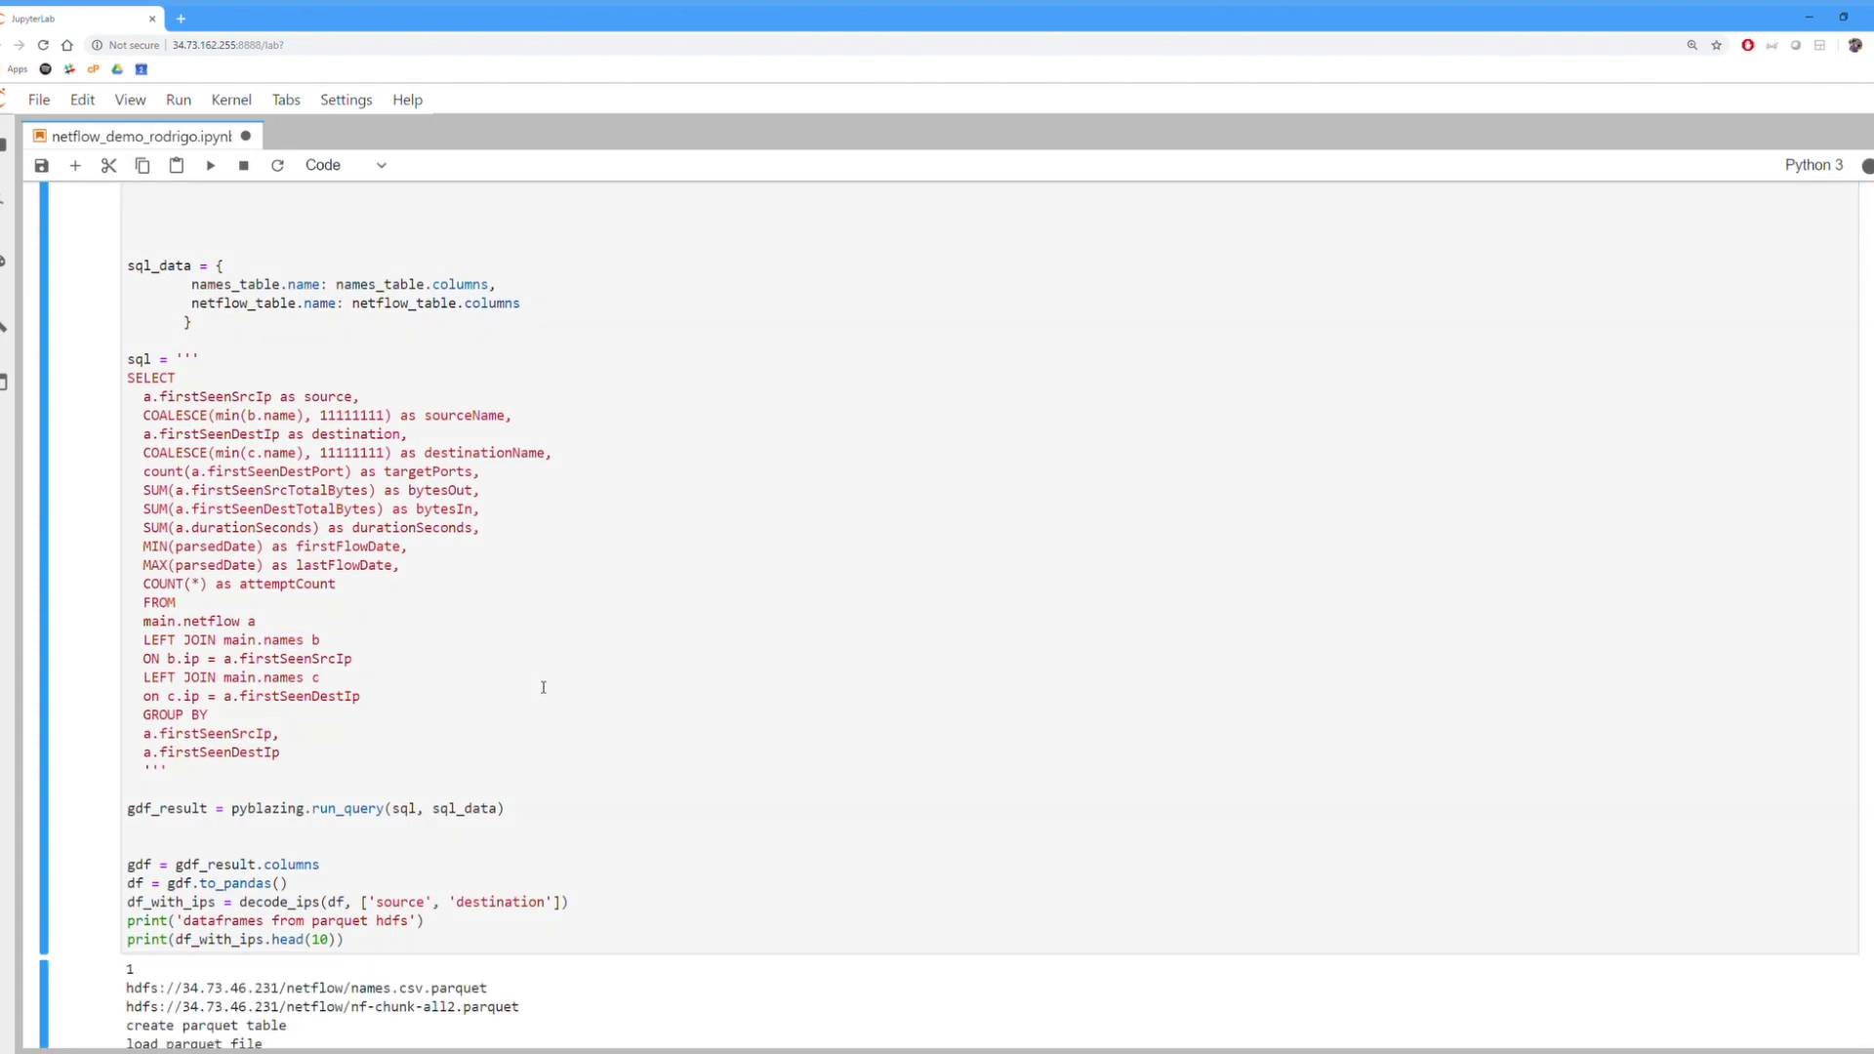
Scroll through the ten-row decoded flow dataframe down to the Graphistry import and plot cells.
scroll(543, 687, "down", 1)
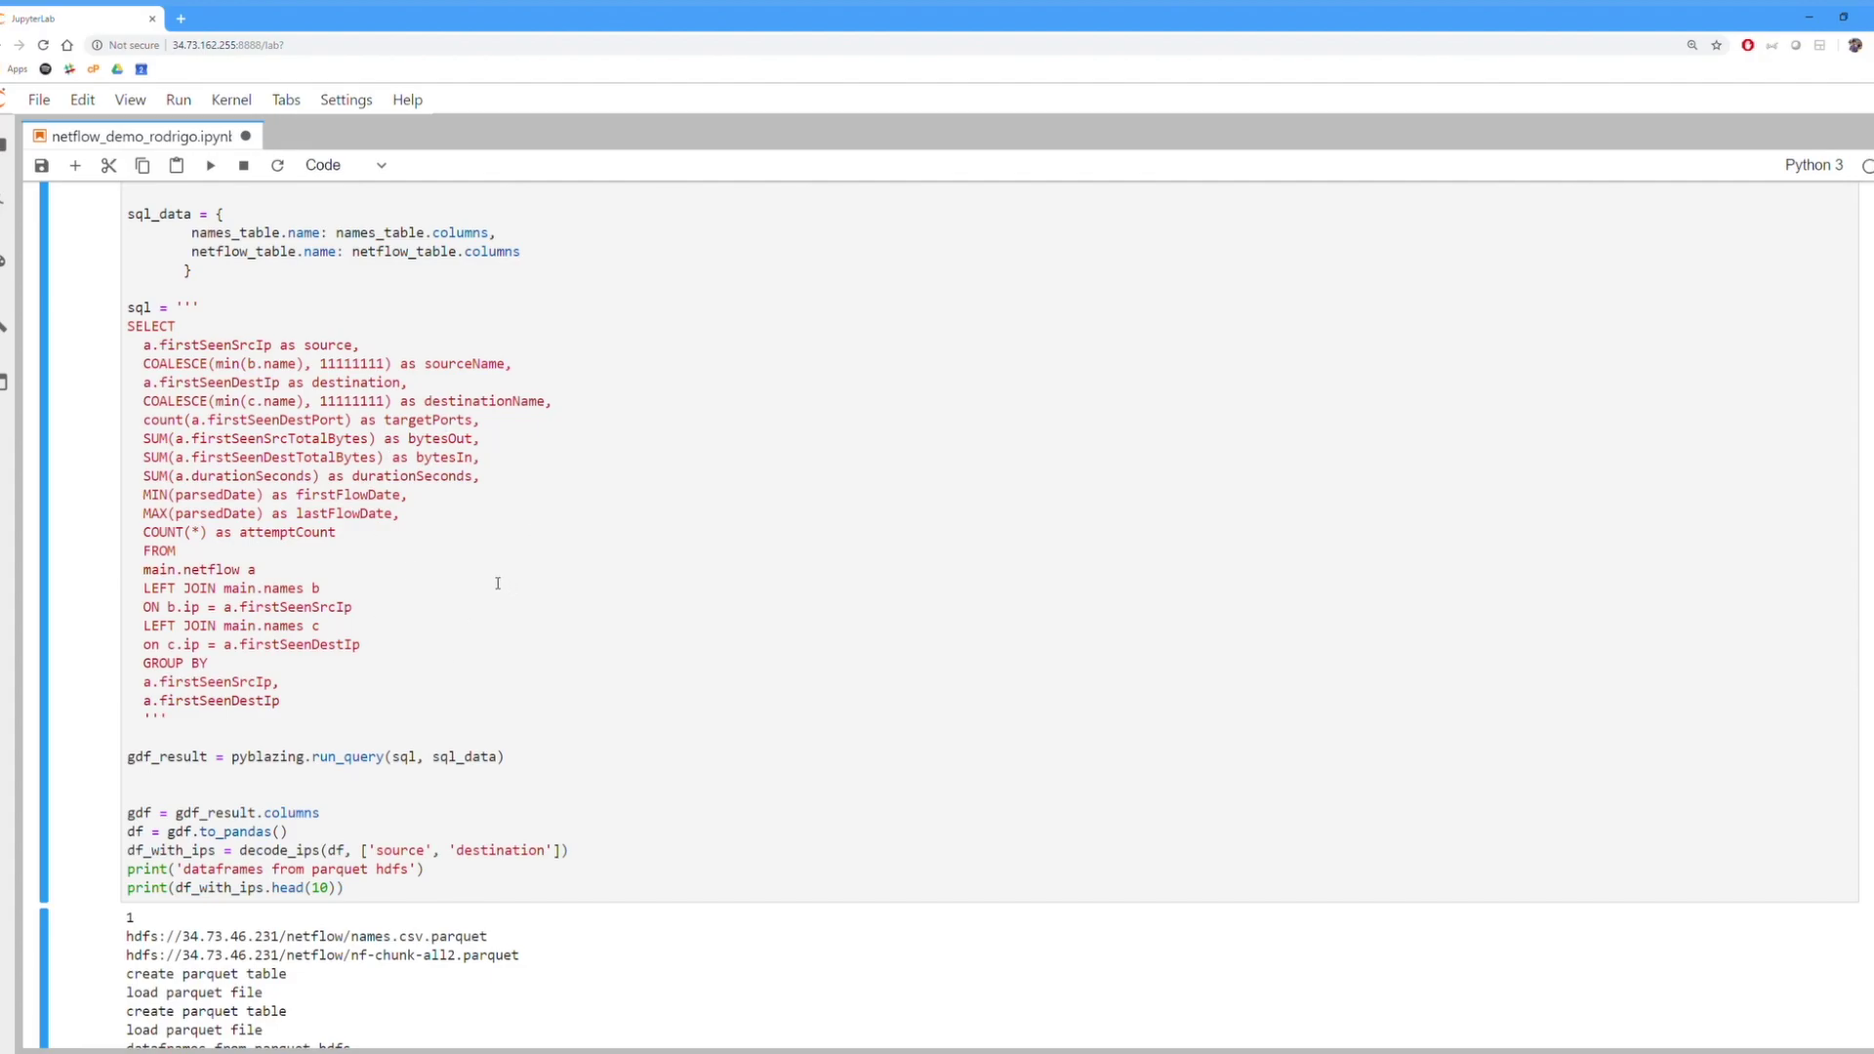
left_click(187, 384)
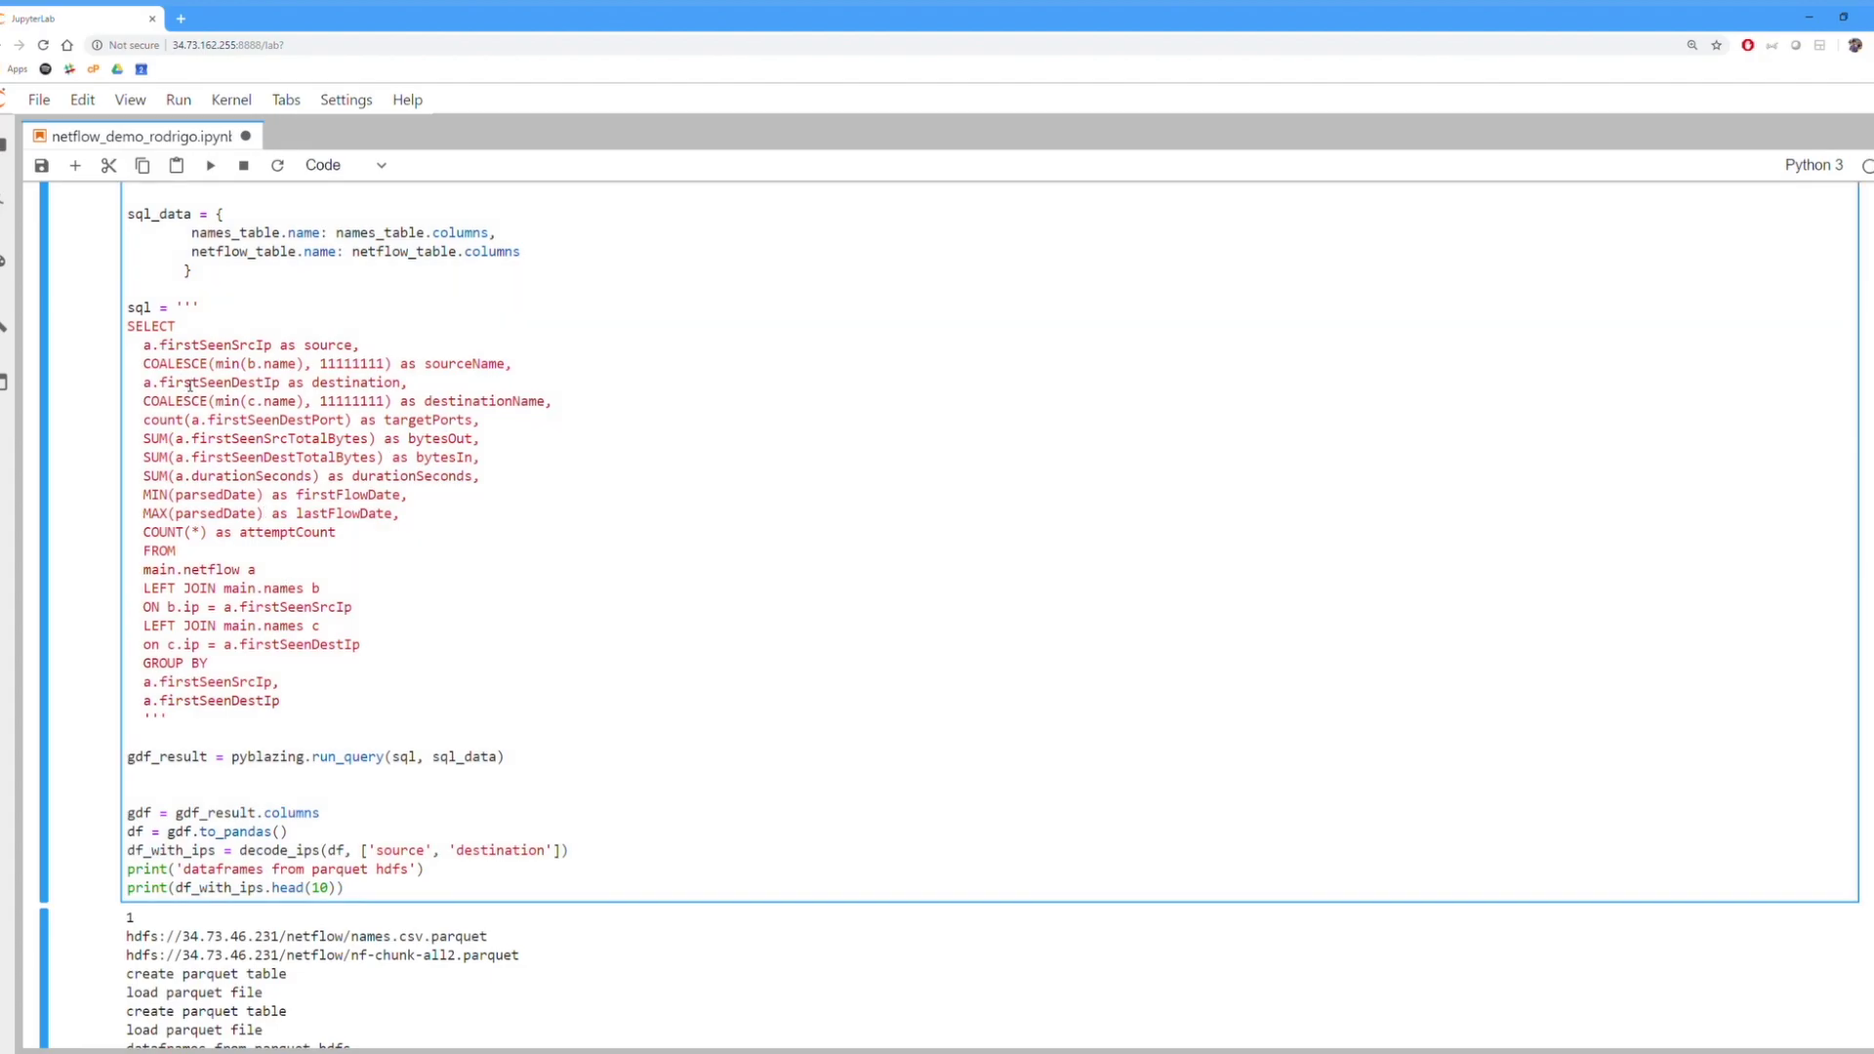
scroll(417, 514, "down", 10)
scroll(423, 514, "up", 4)
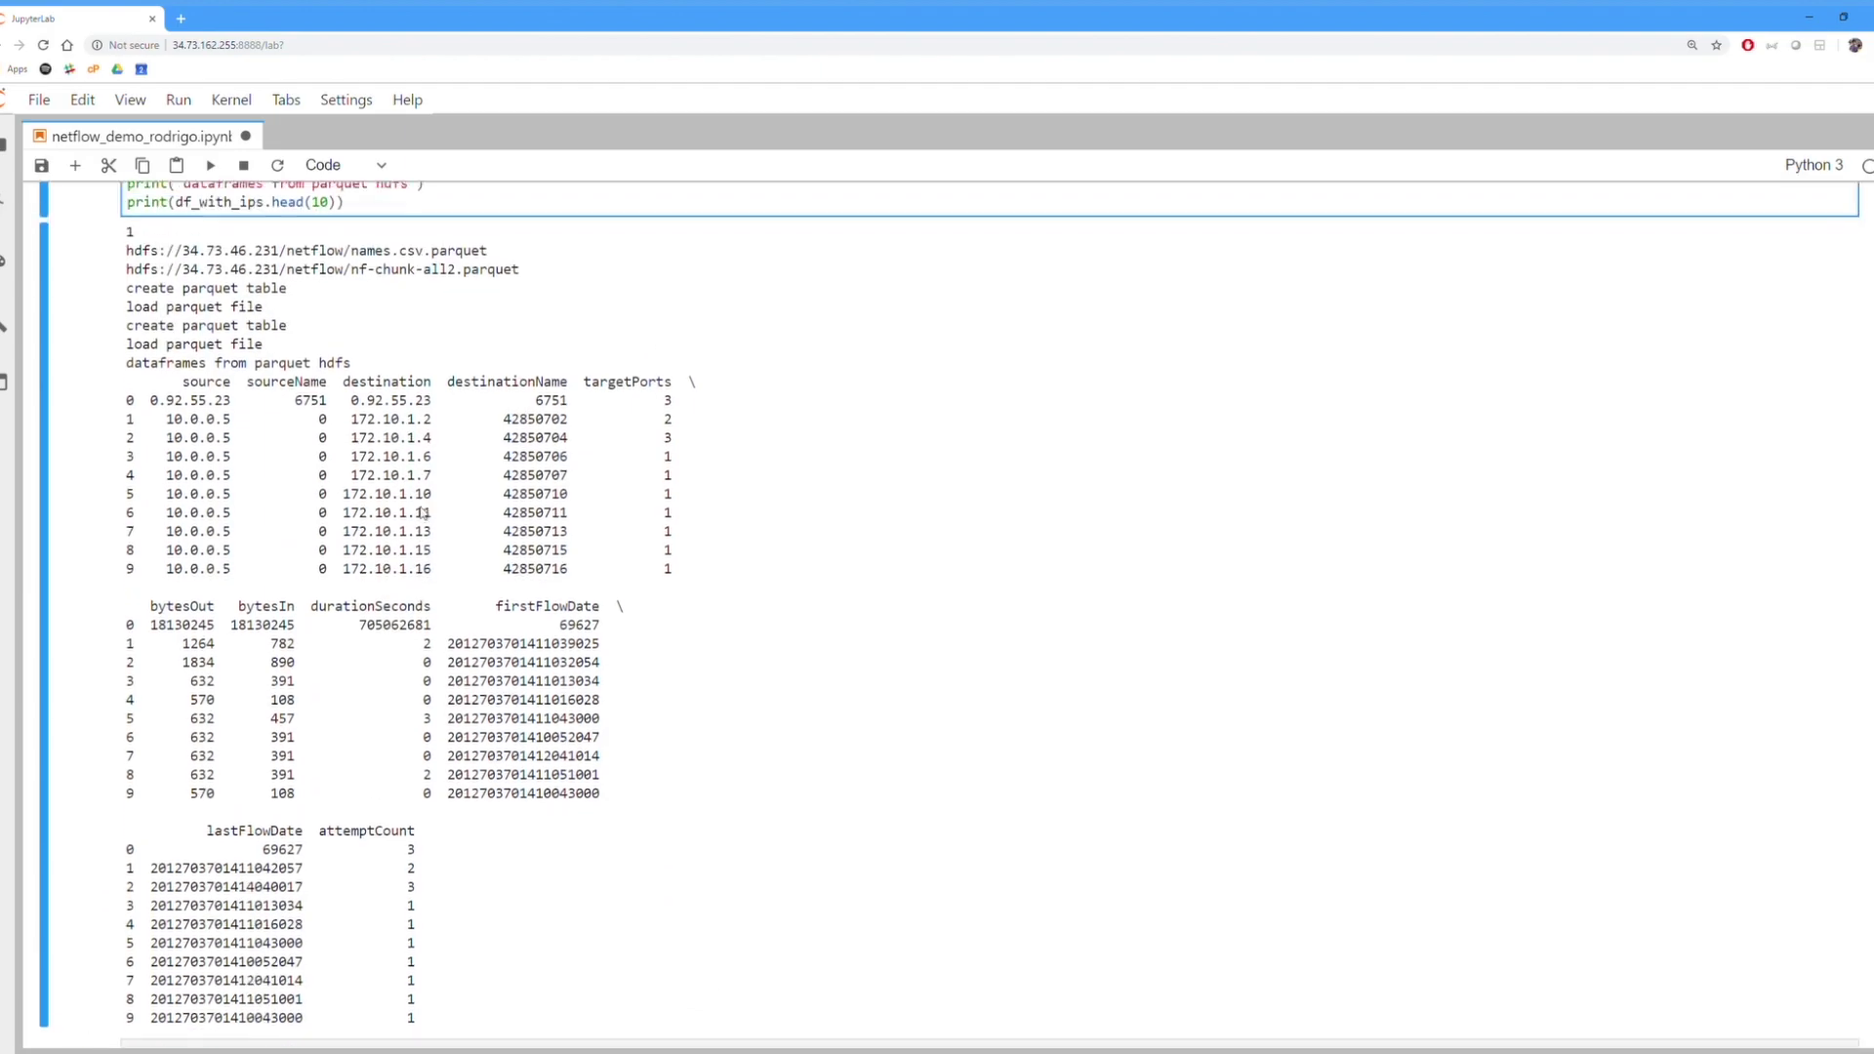
scroll(422, 514, "up", 3)
scroll(218, 636, "down", 2)
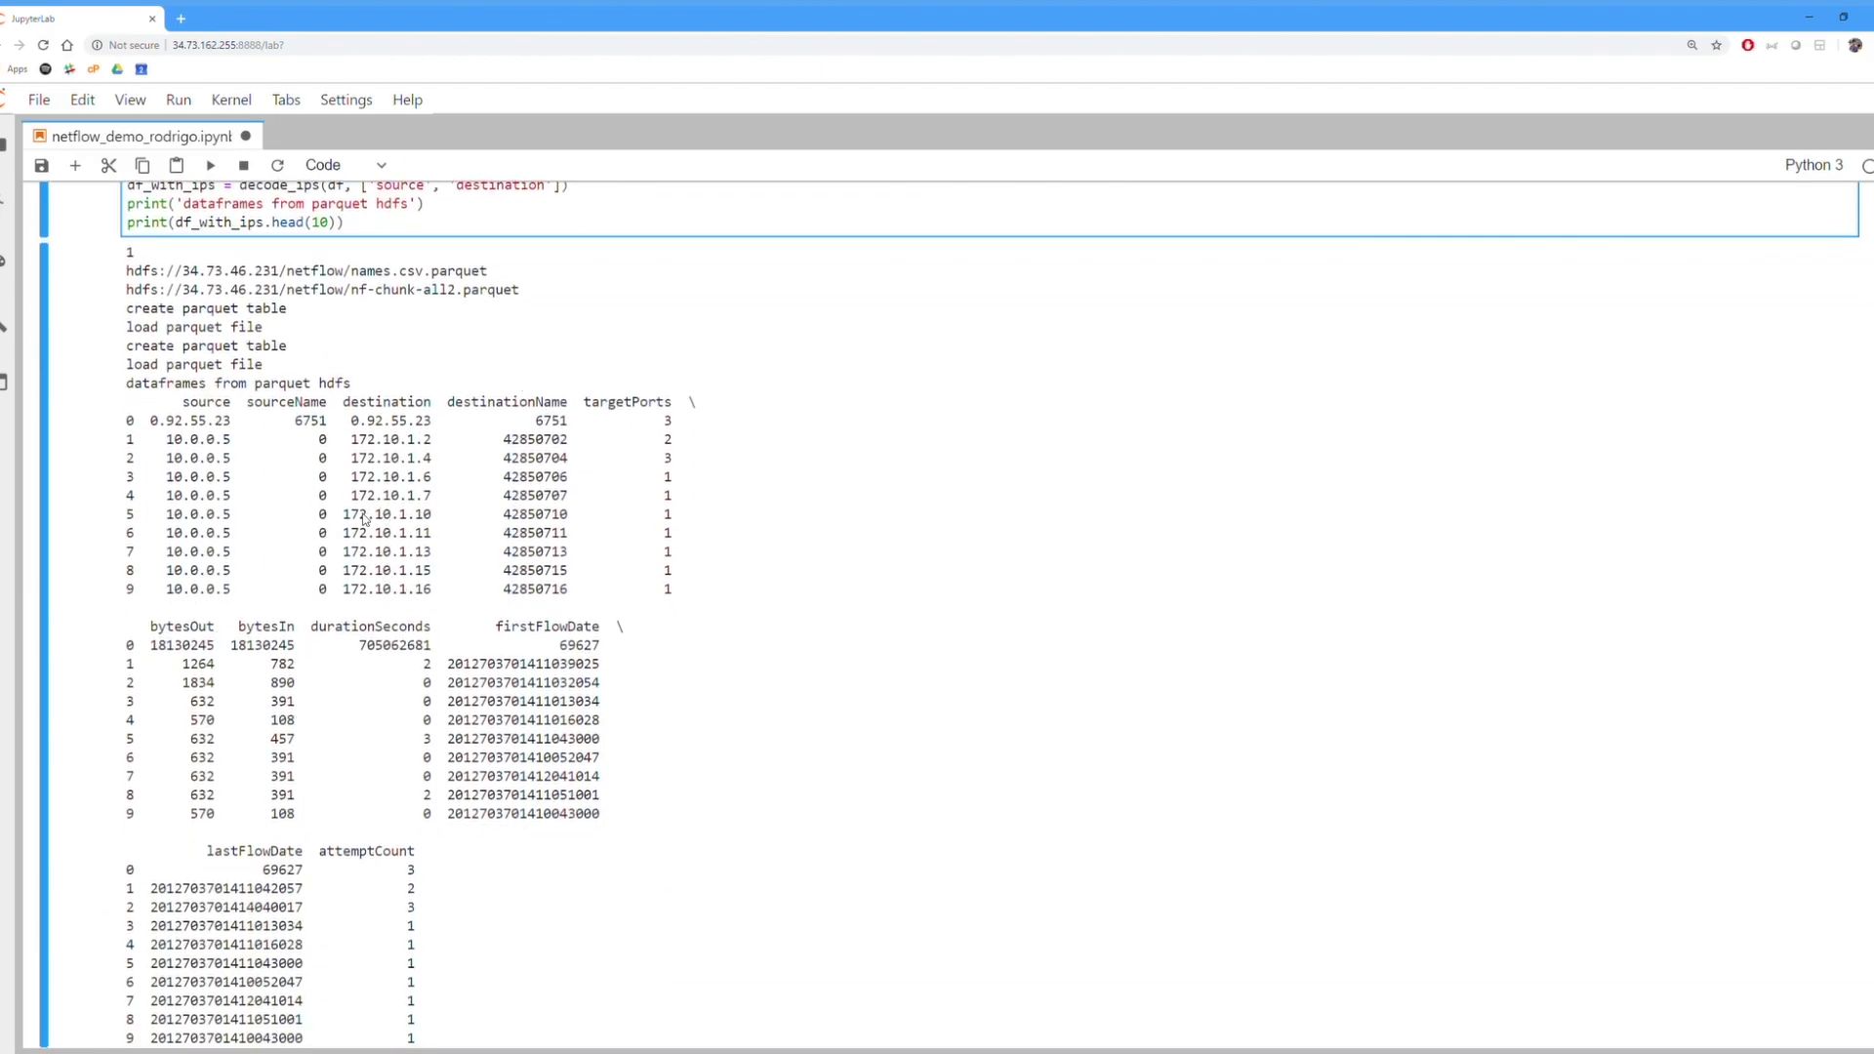
scroll(364, 518, "down", 2)
scroll(375, 532, "down", 1)
scroll(283, 478, "up", 2)
scroll(283, 477, "up", 6)
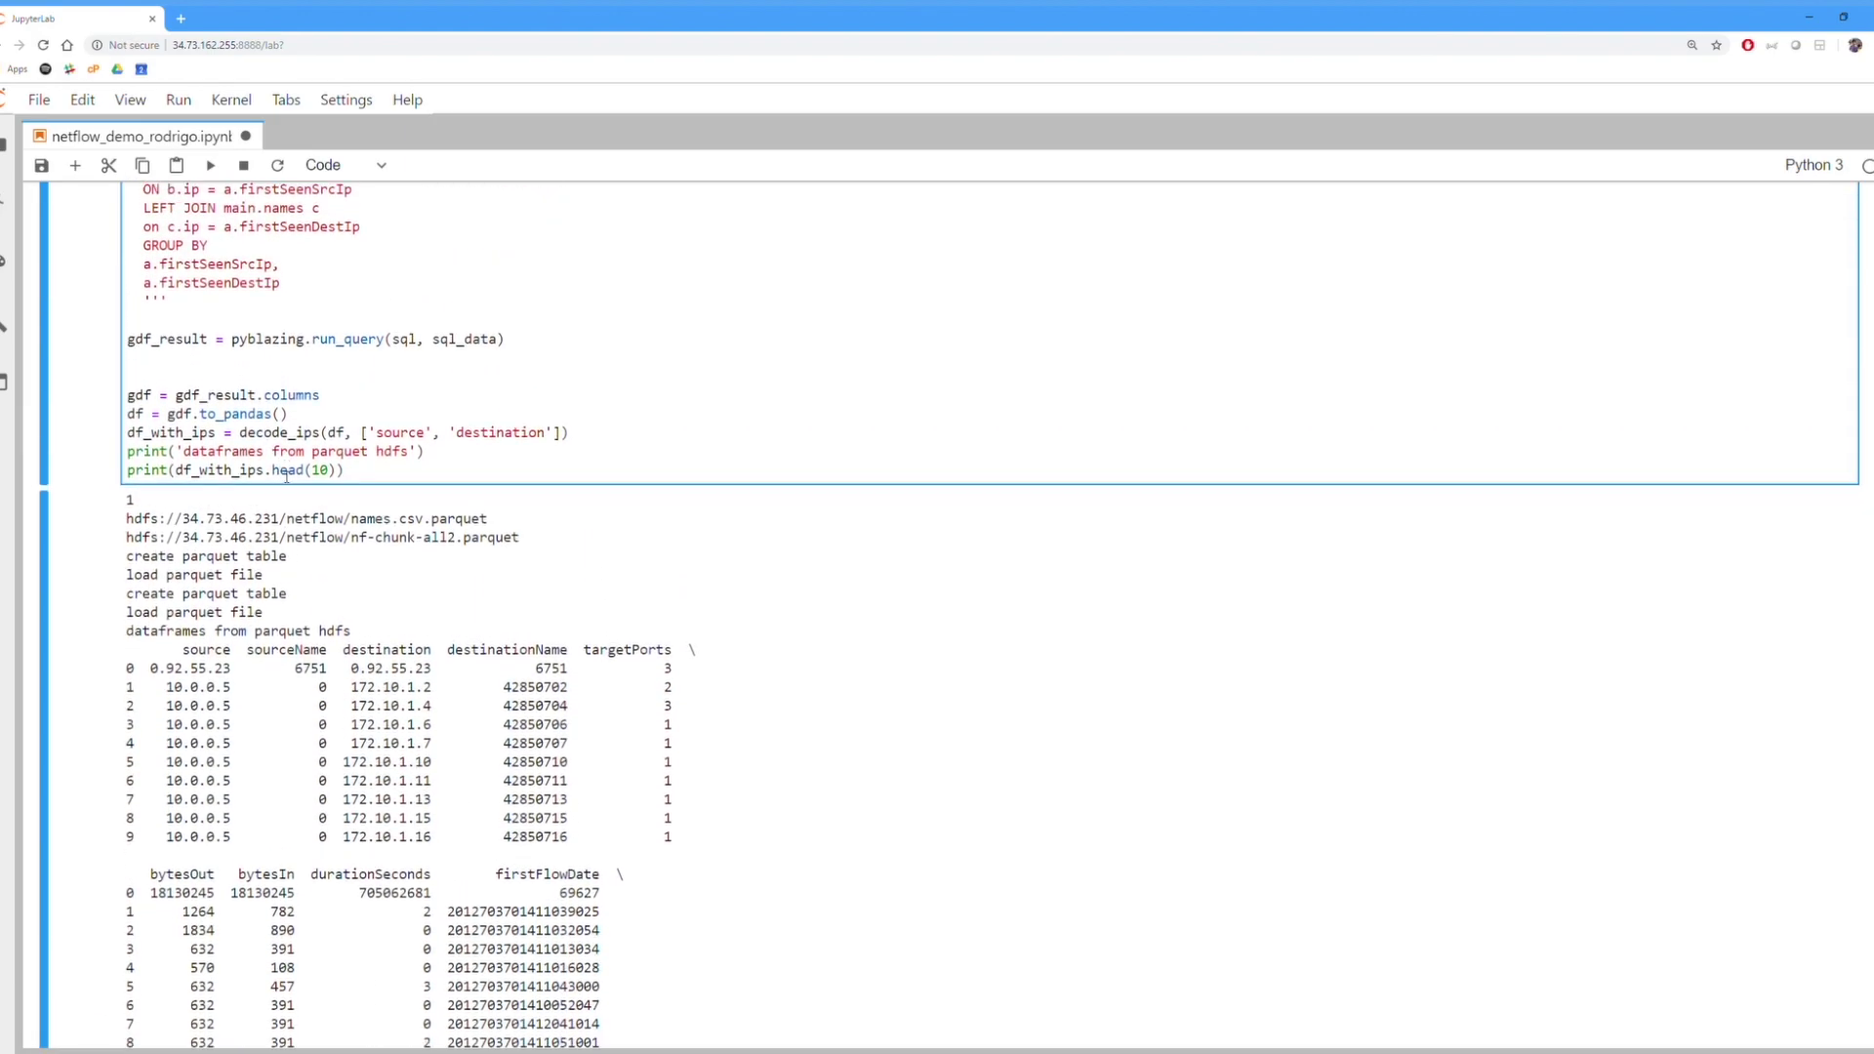
scroll(286, 476, "down", 2)
scroll(281, 476, "down", 20)
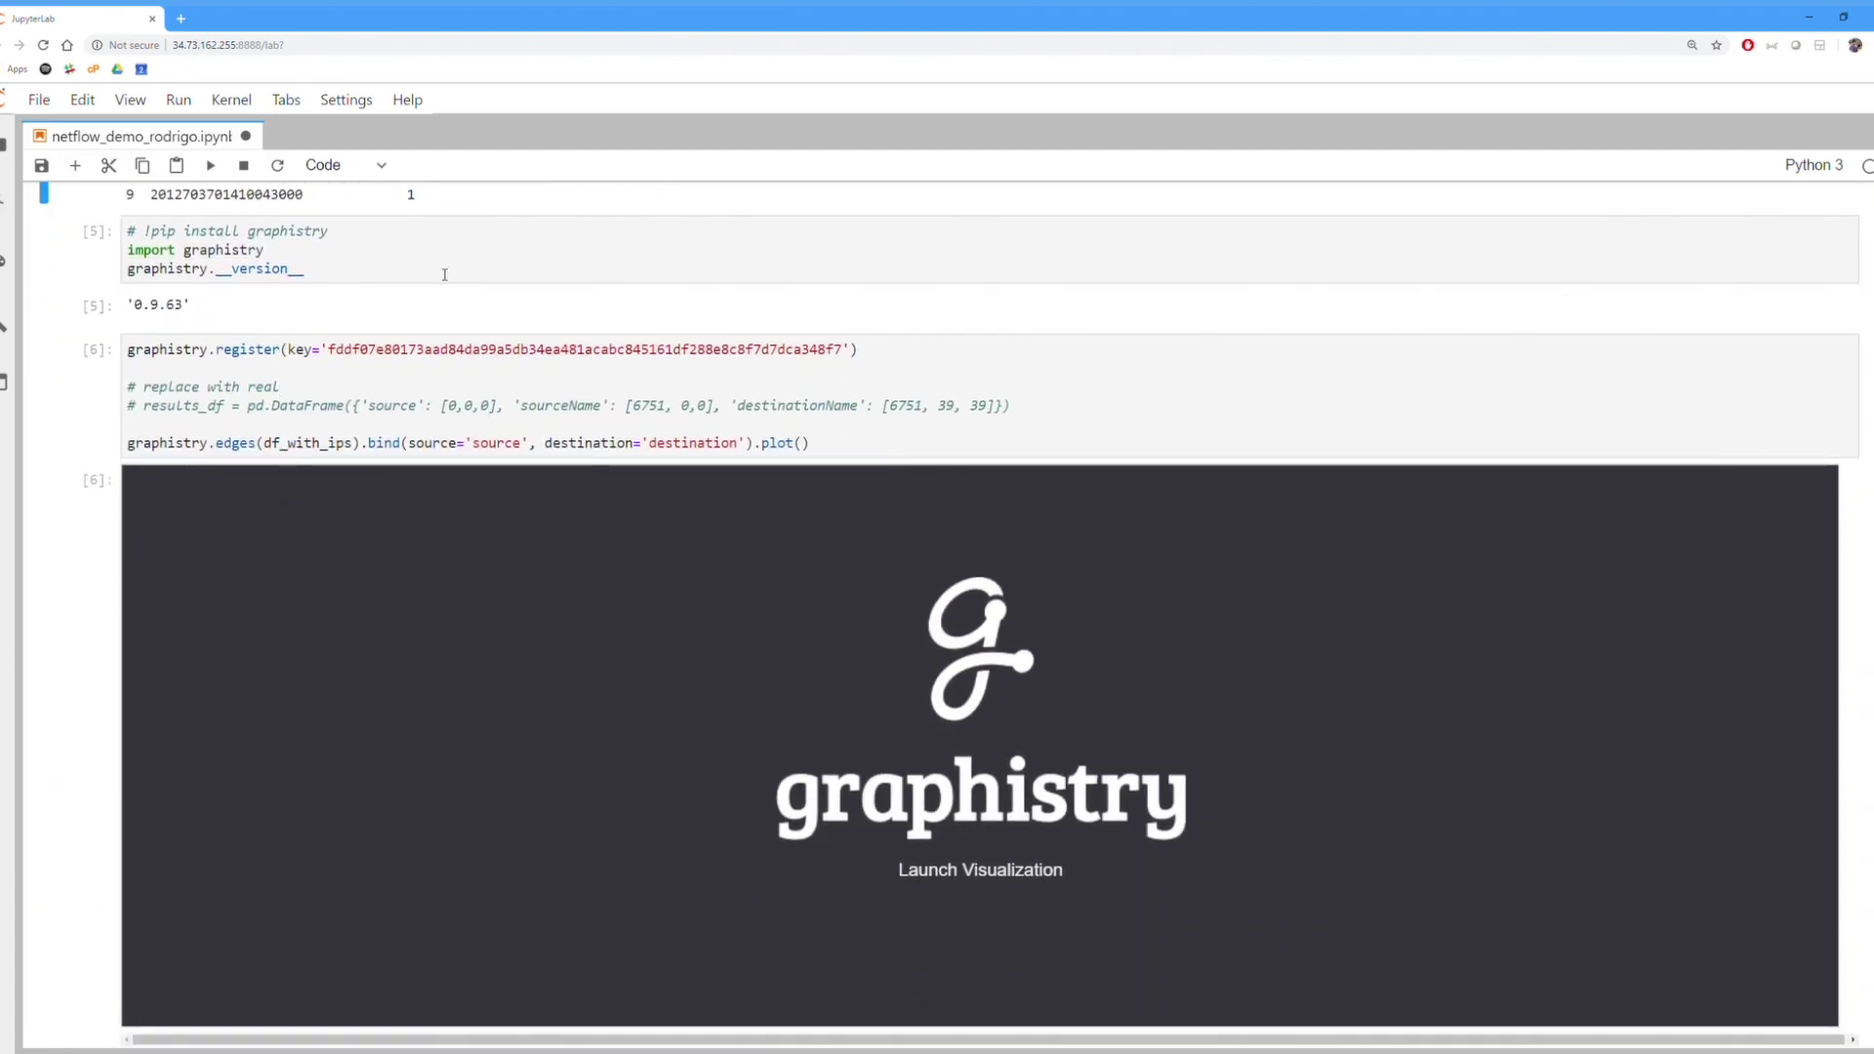
Rerun the graphistry import and register/plot cells to render the 1299-node, 21246-edge graph.
left_click(444, 275)
key("ctrl+Return")
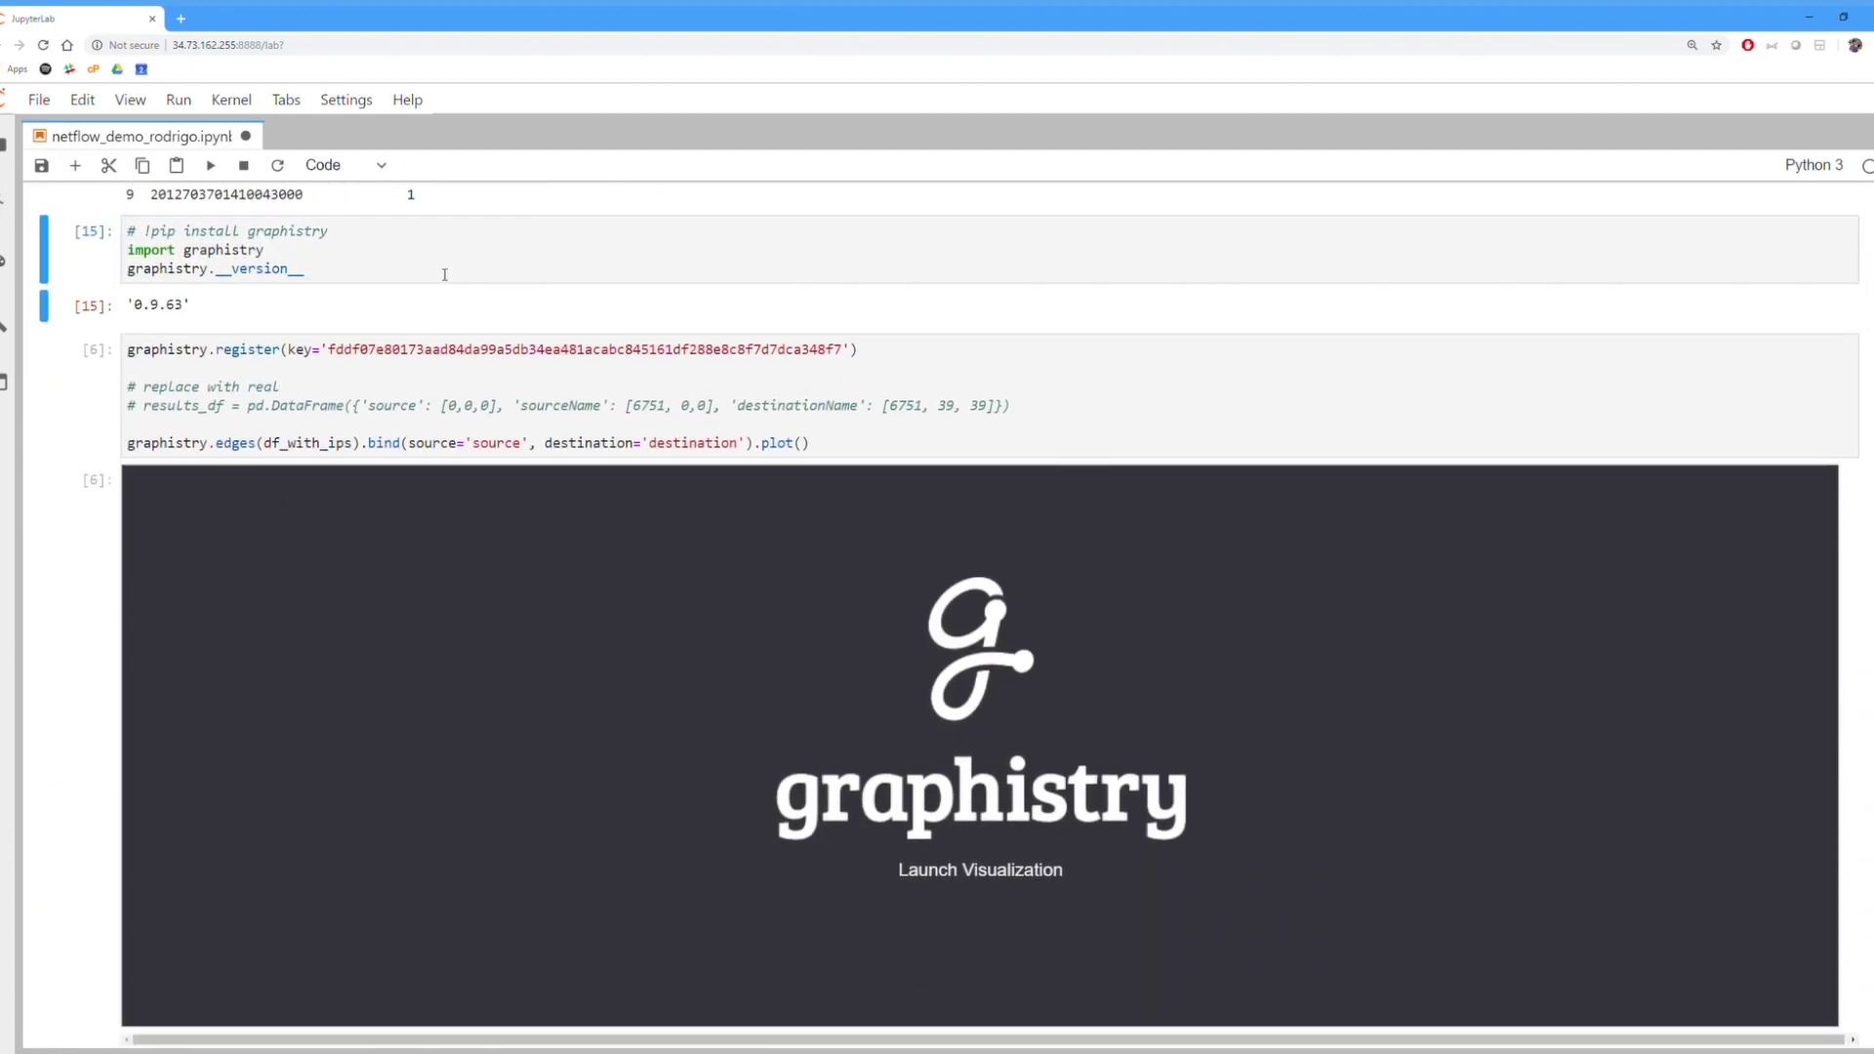
left_click(431, 426)
key("ctrl+Return")
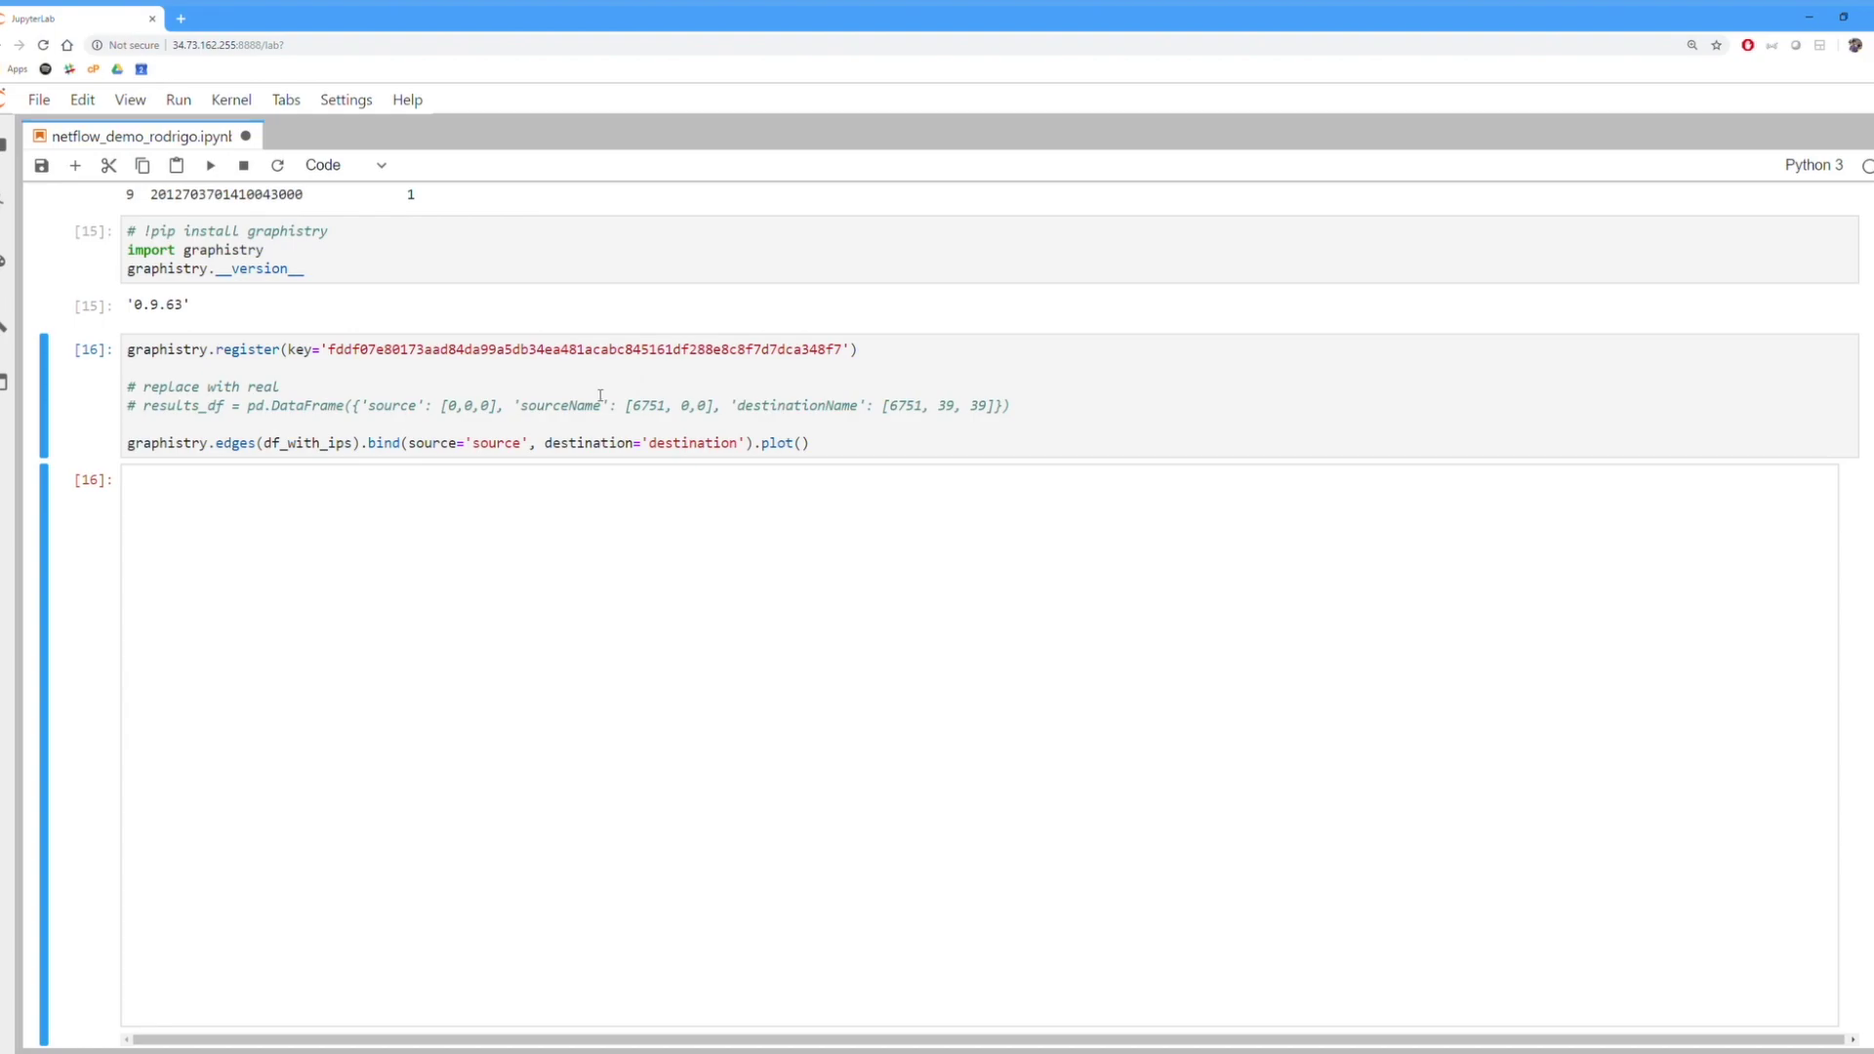
scroll(683, 488, "down", 1)
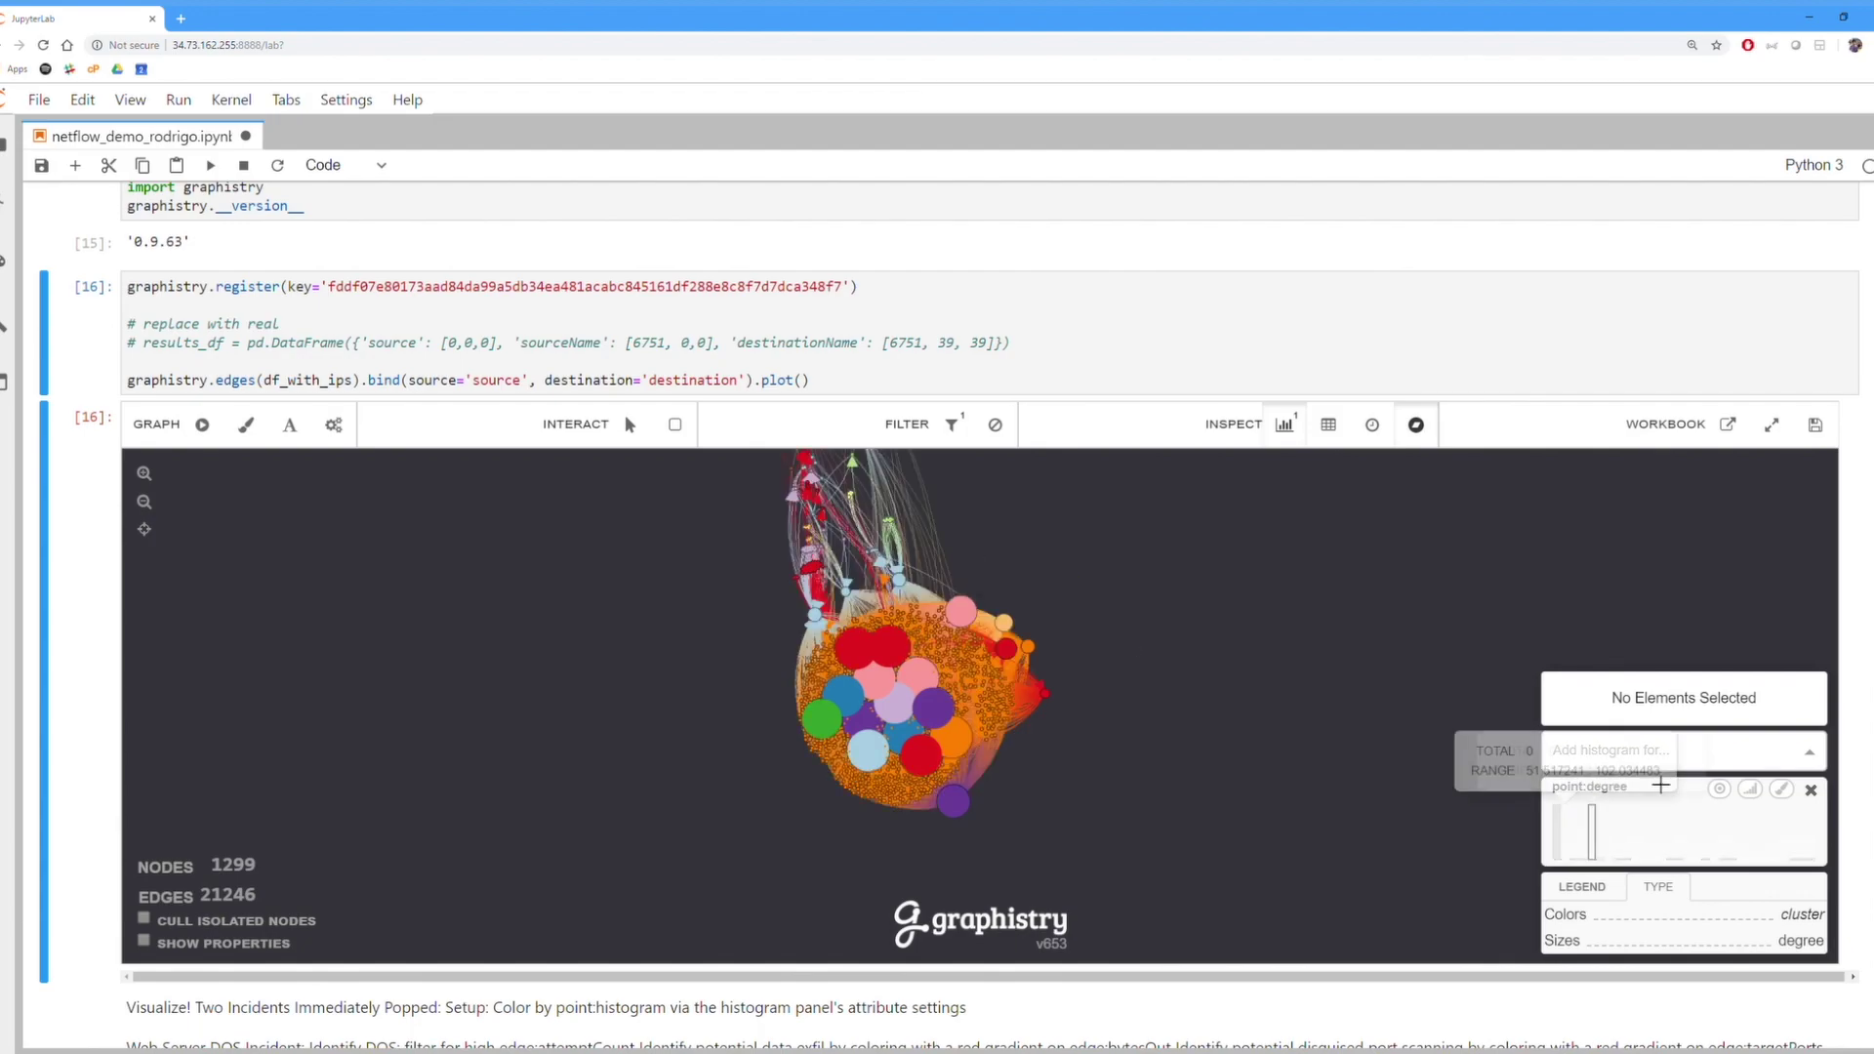
Add an edge:attemptCount histogram, filter to its high bar, and cull isolated nodes down to 32.
left_click(1680, 757)
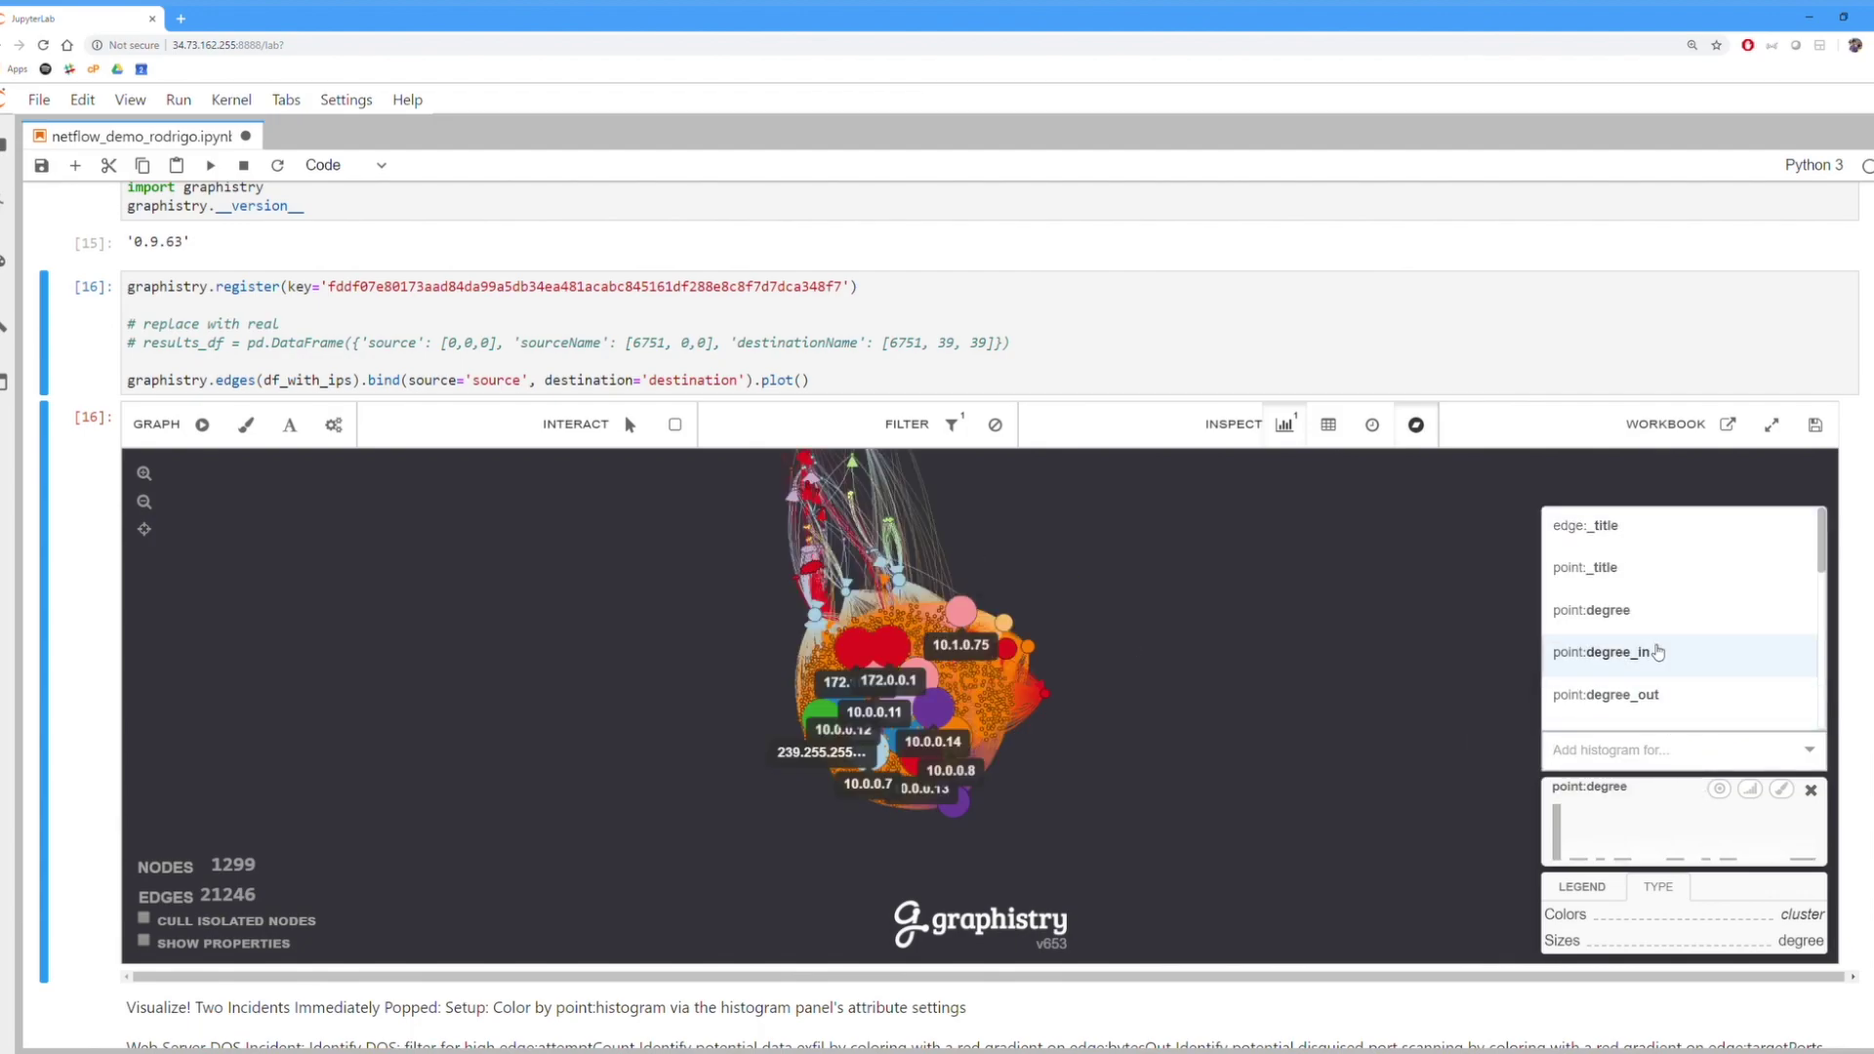
scroll(1657, 652, "down", 3)
left_click(1630, 653)
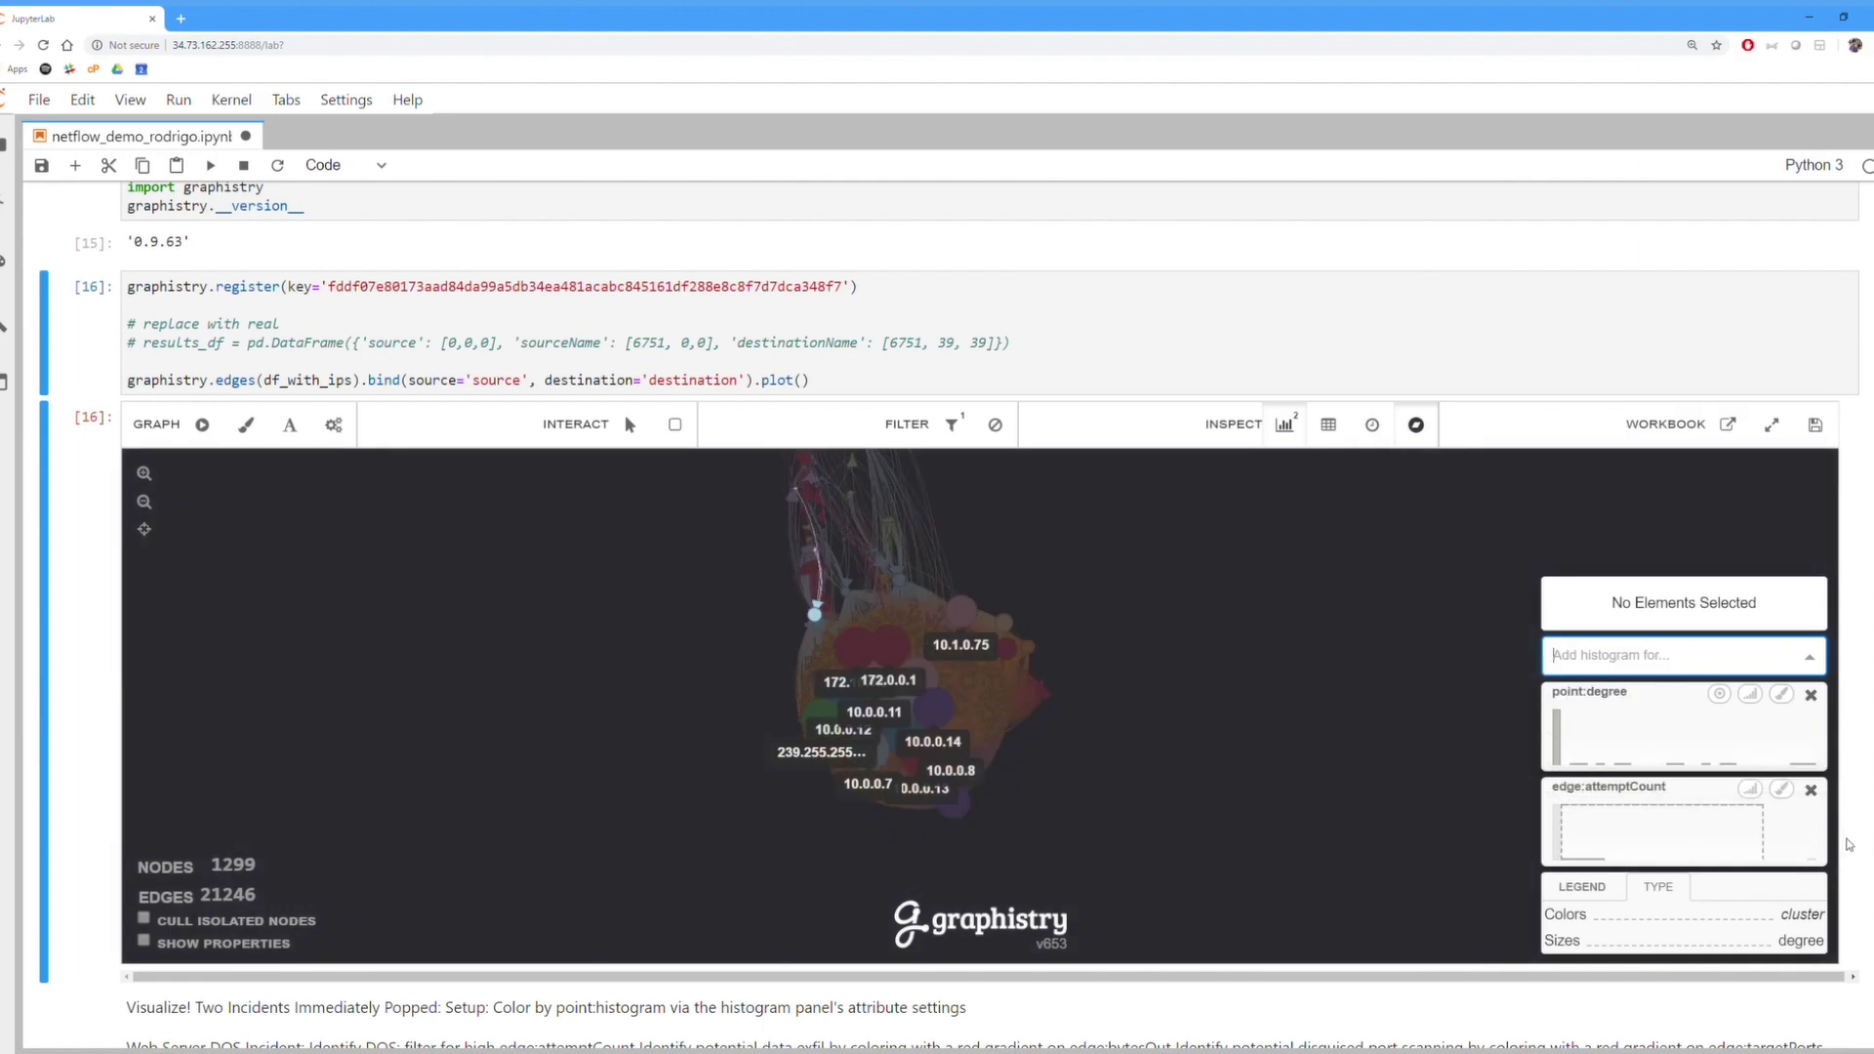
left_click(1810, 847)
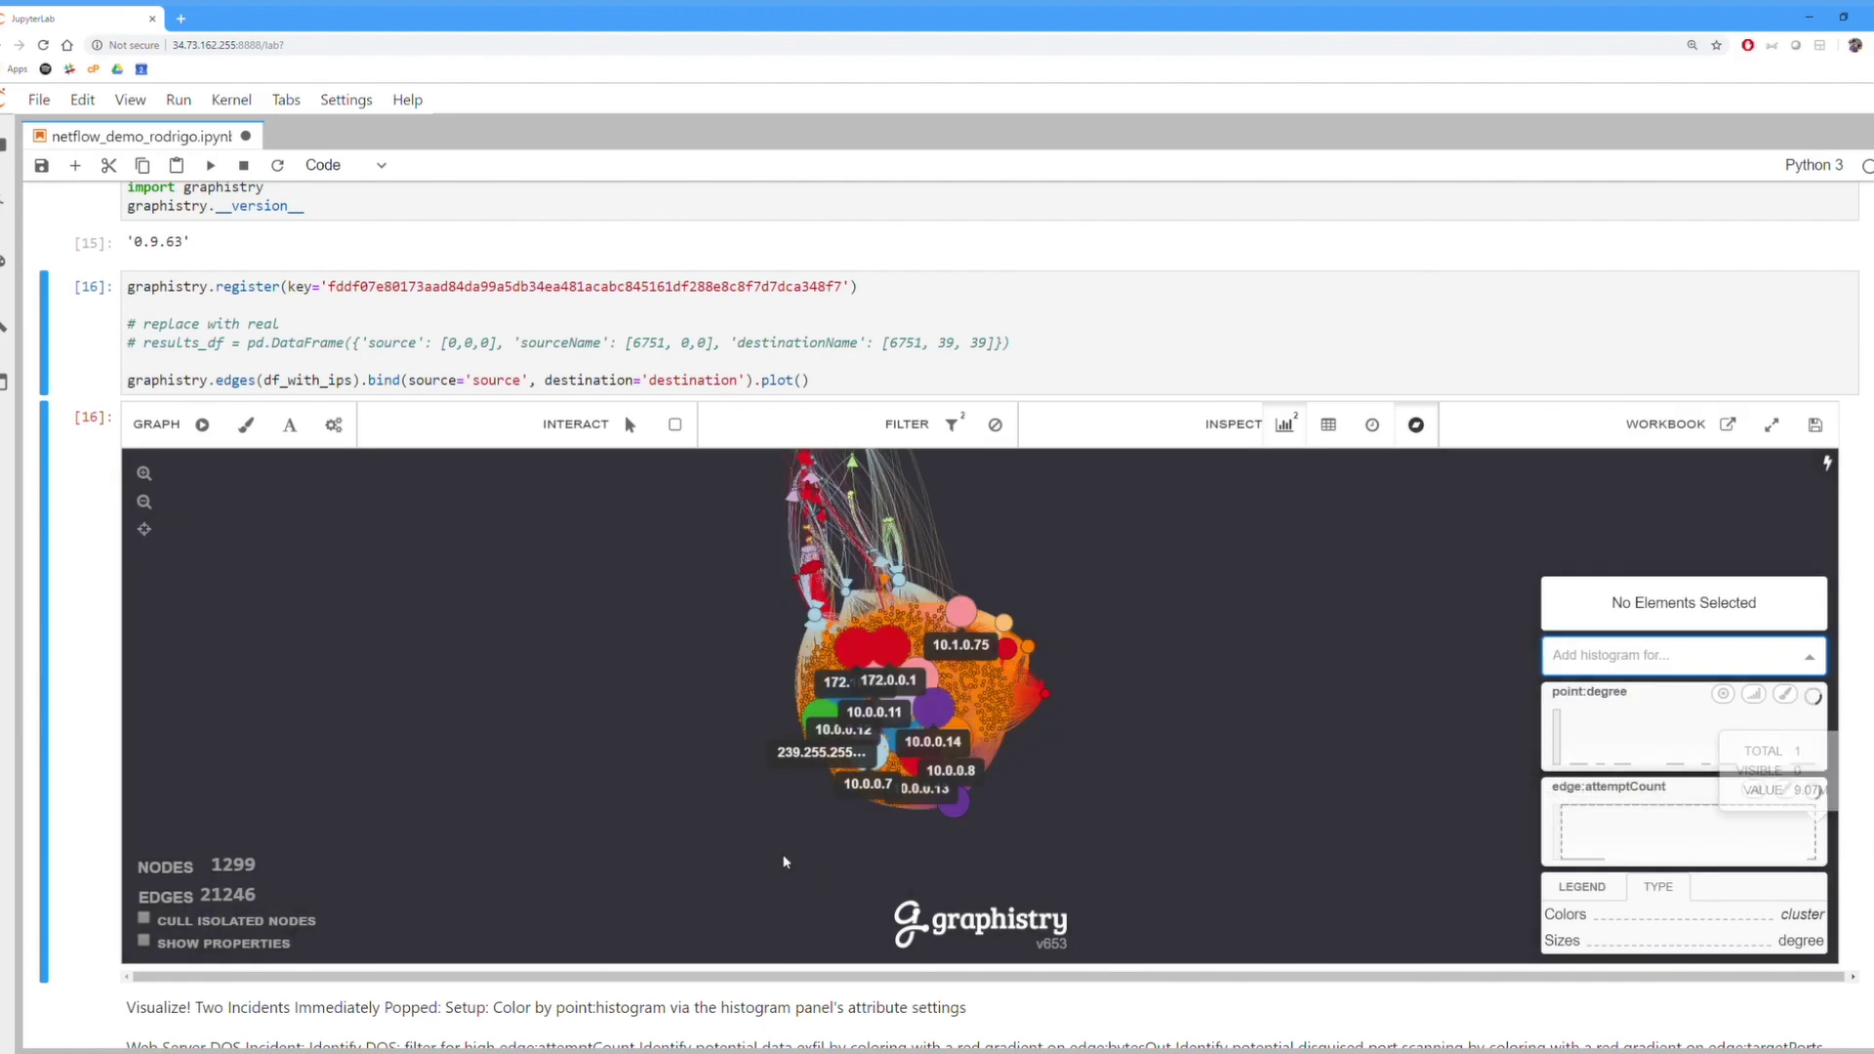
left_click(144, 921)
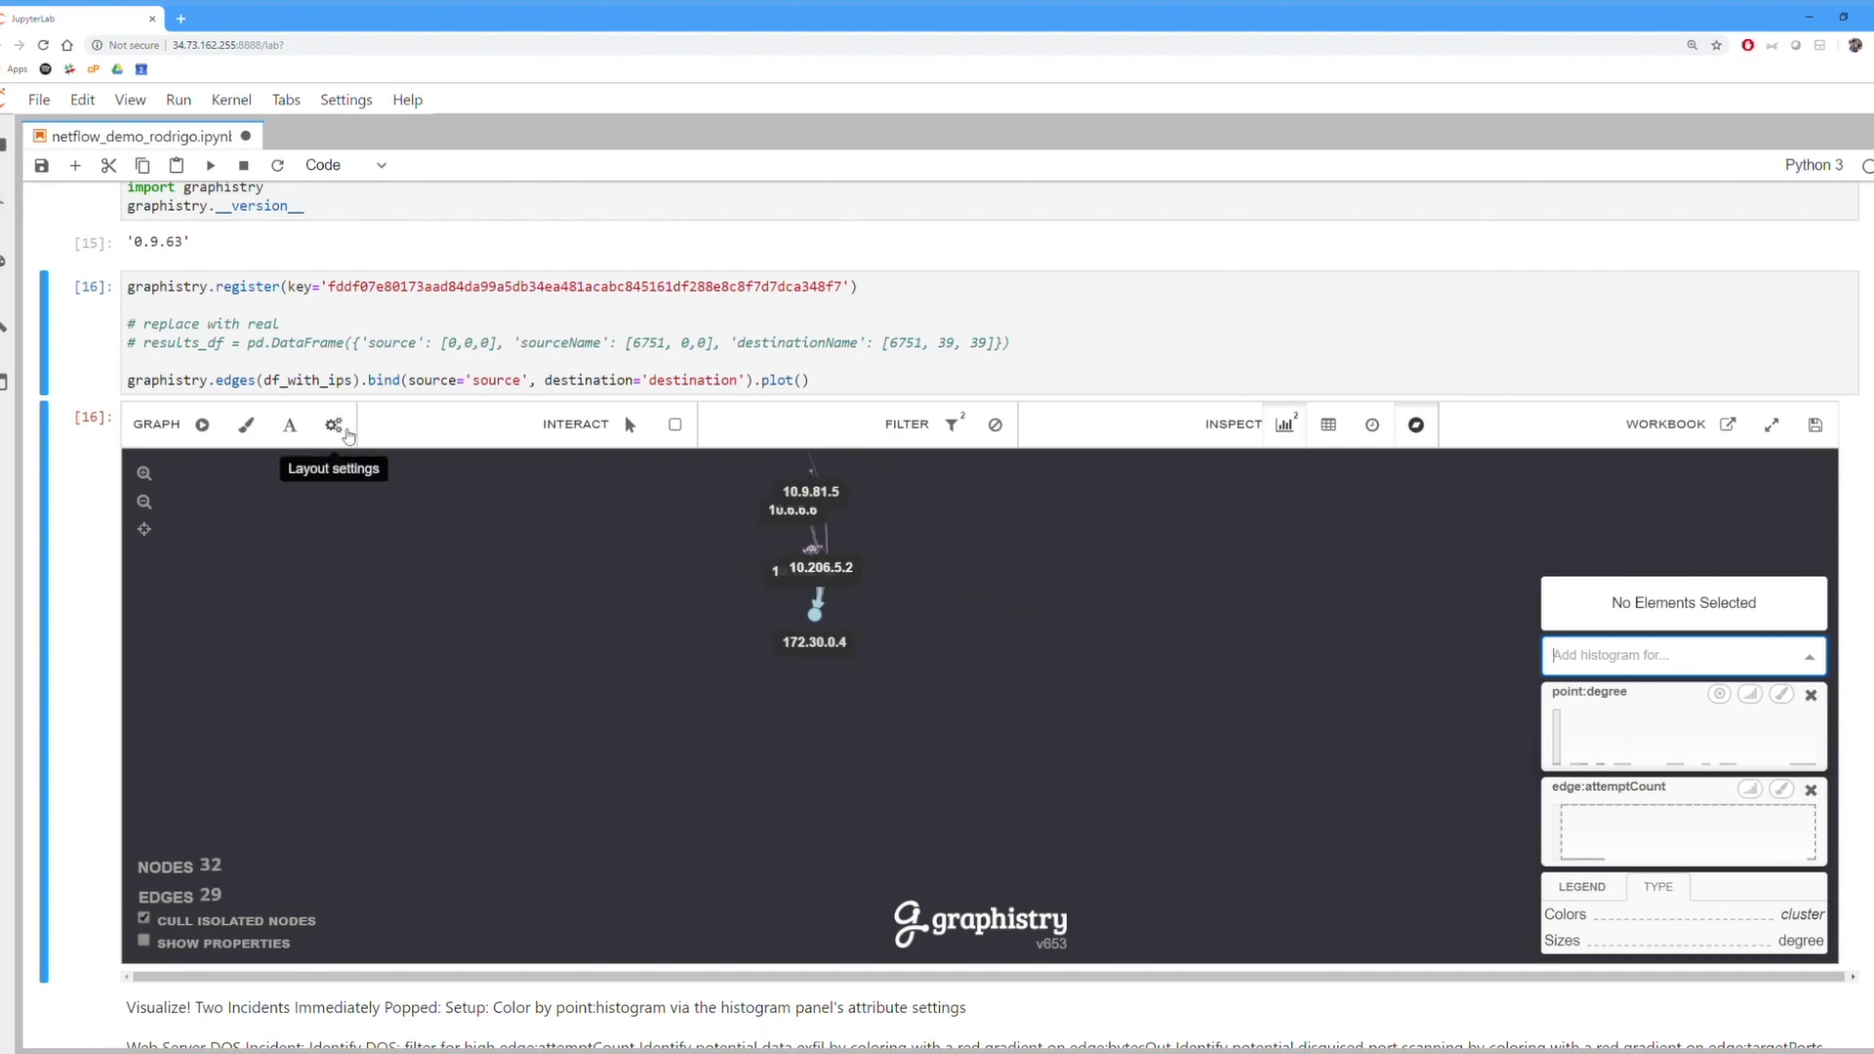
Set Center Magnet to 15, rerun the clustering layout, and fit the graph in view.
left_click(335, 425)
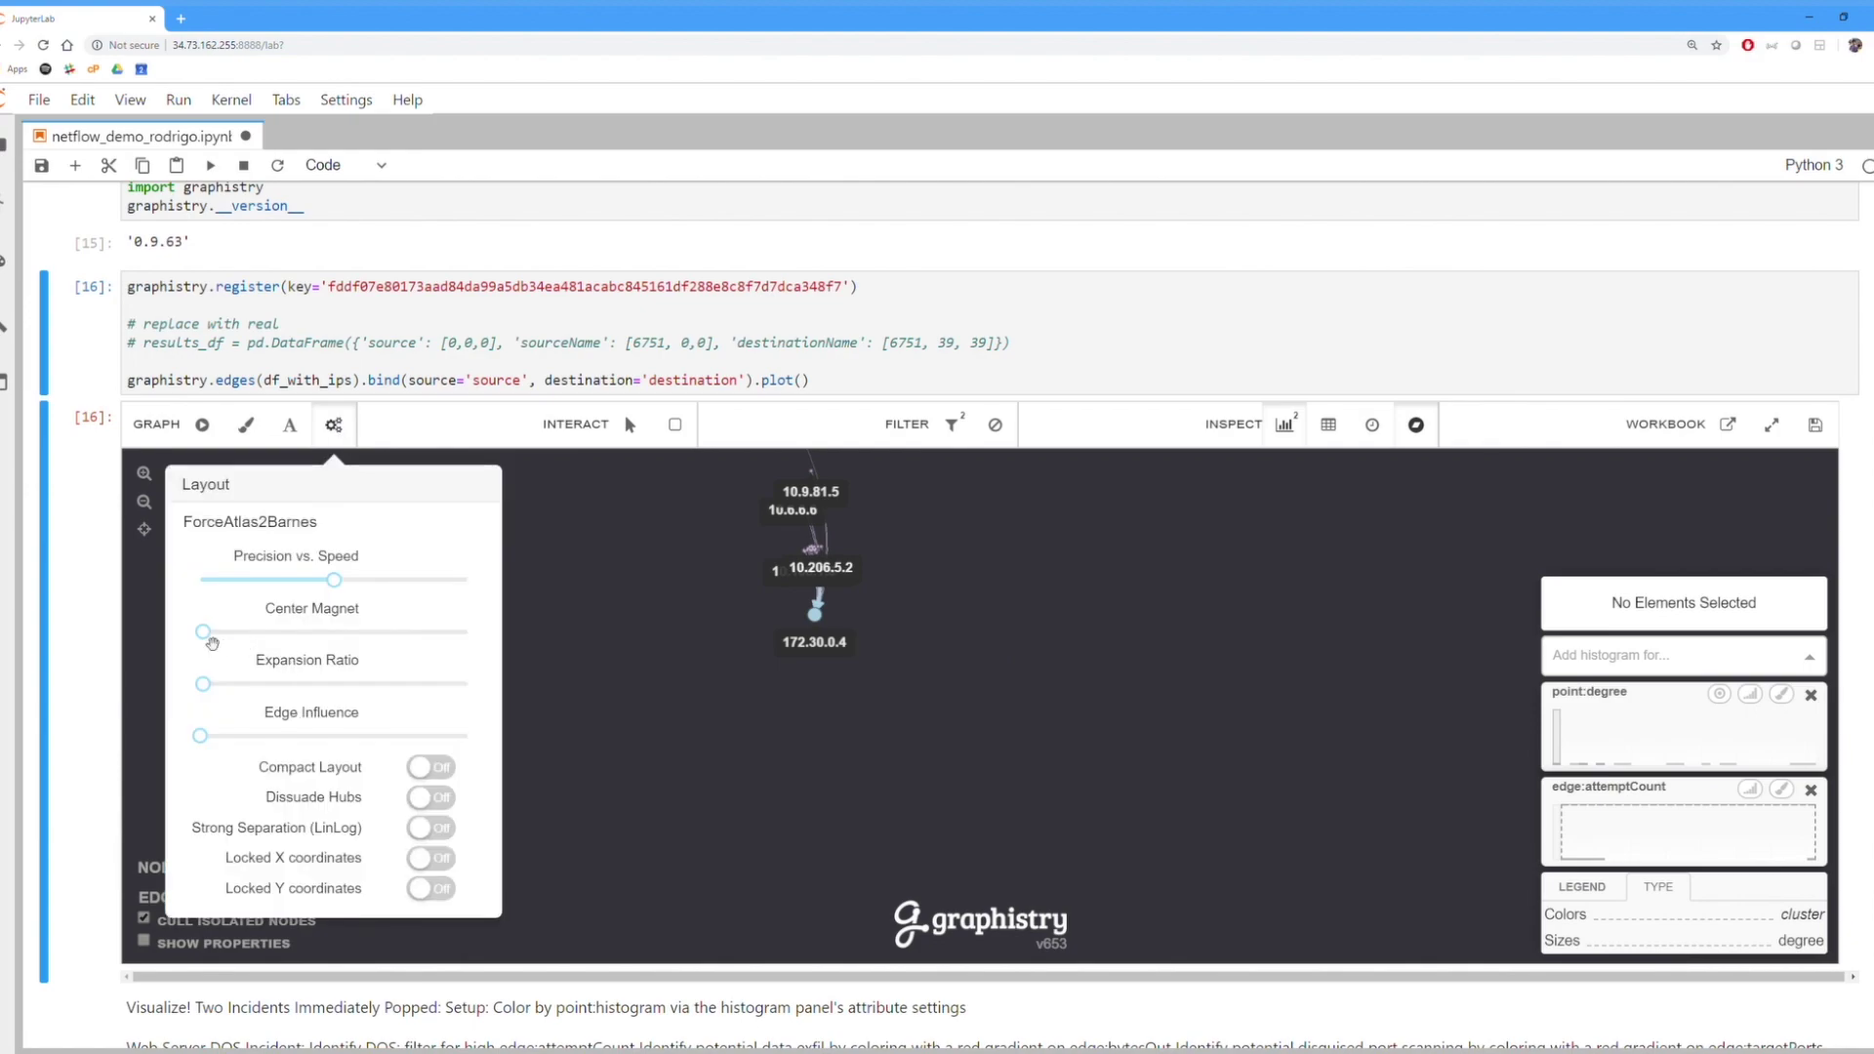
left_click_drag(205, 635, 240, 634)
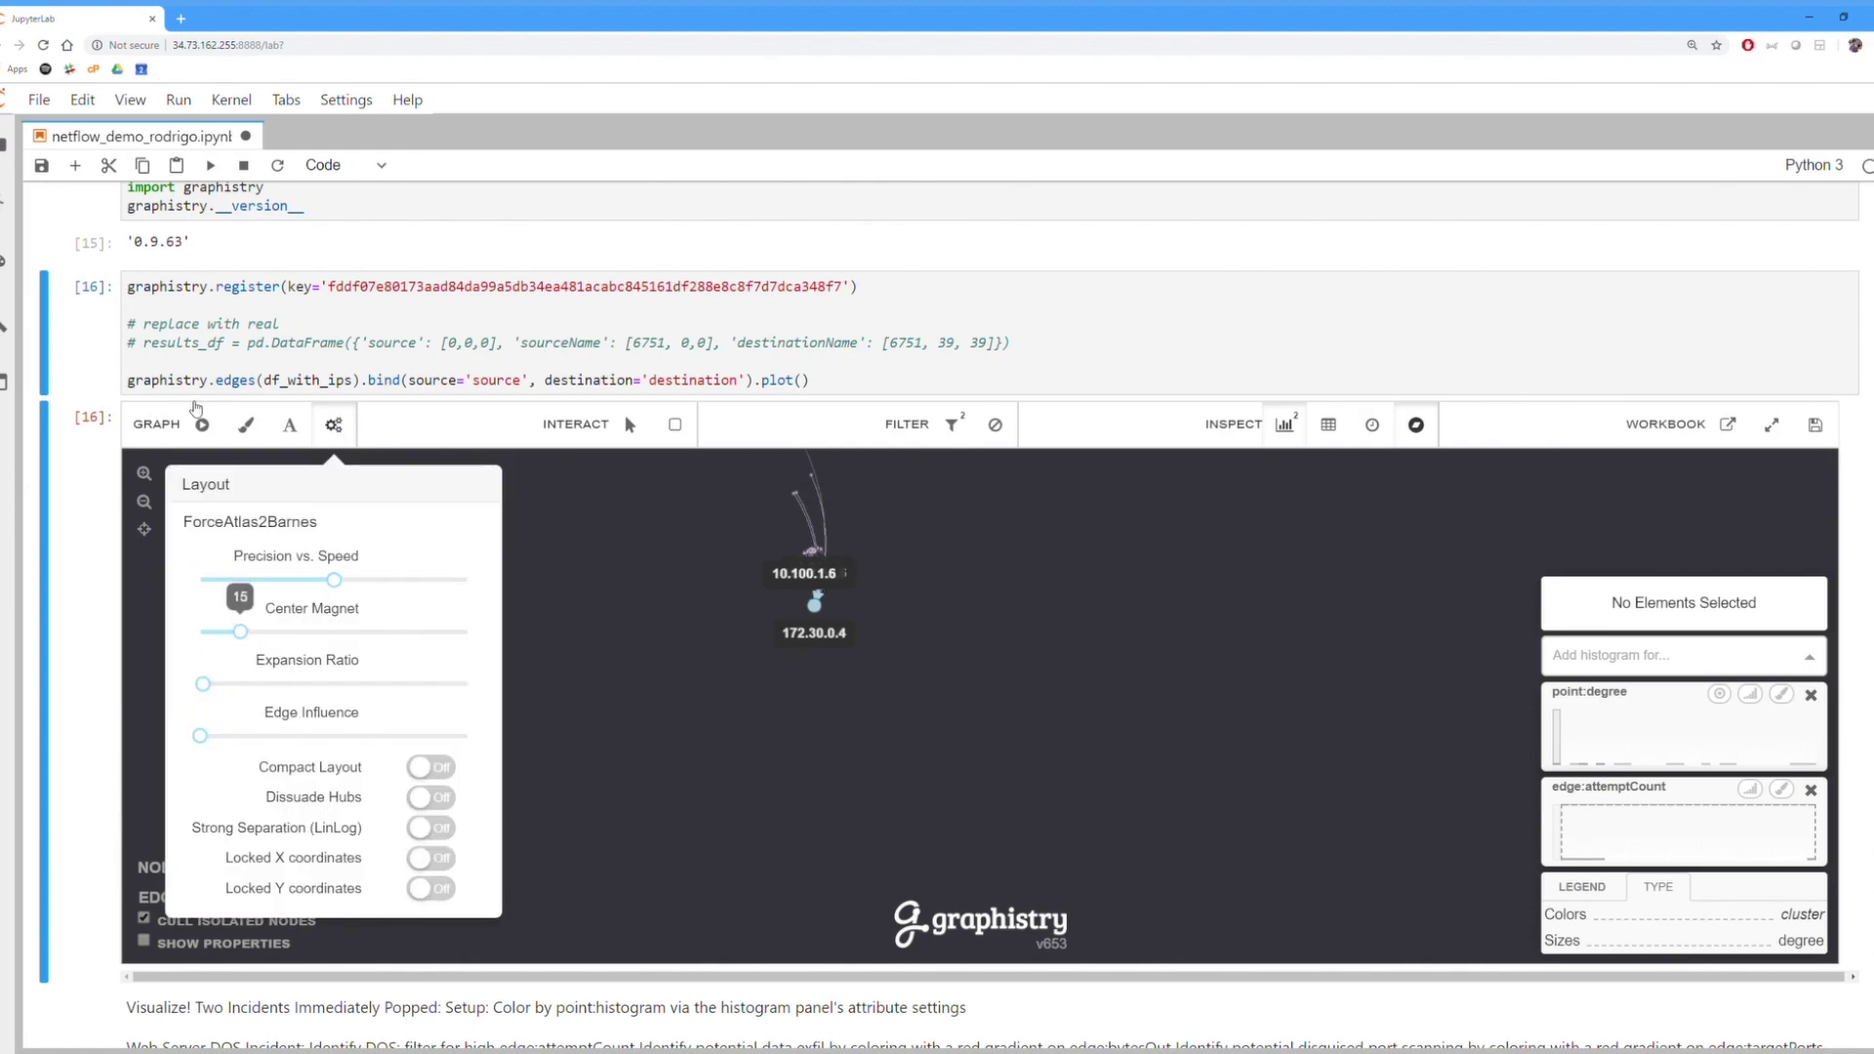
left_click(204, 426)
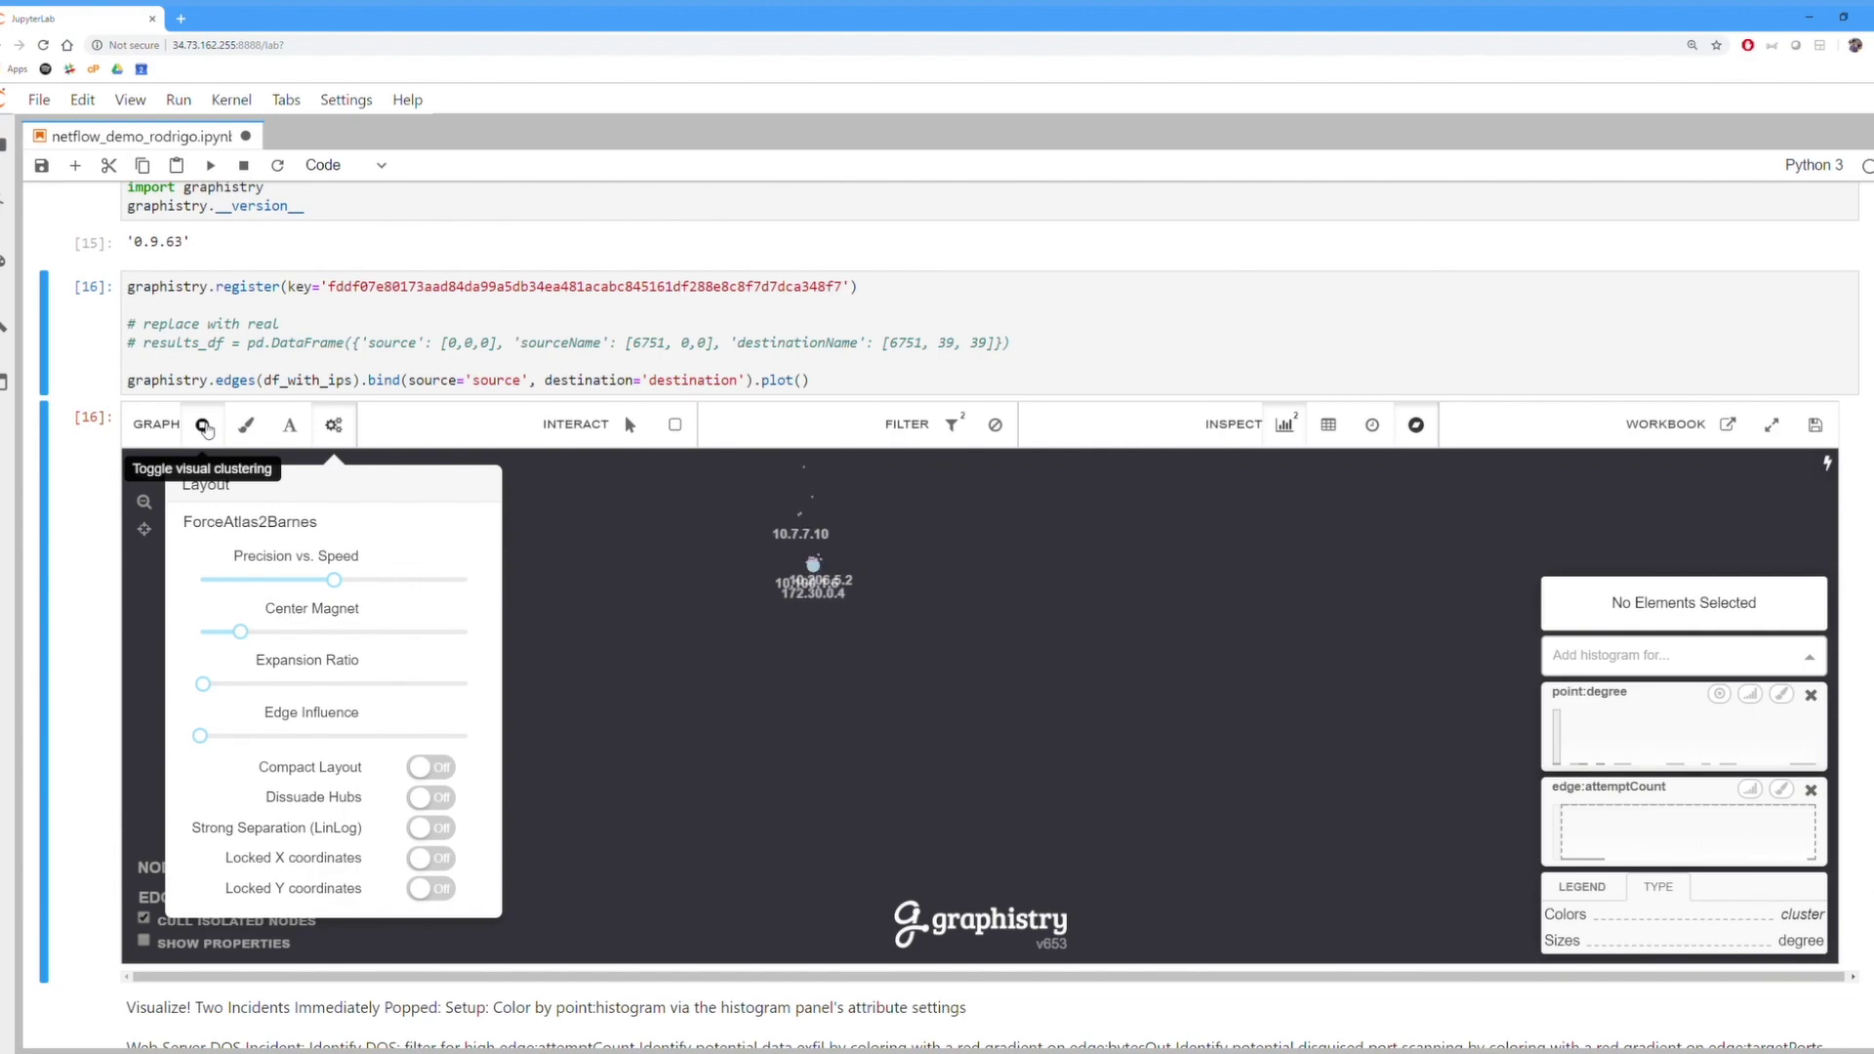
left_click(146, 528)
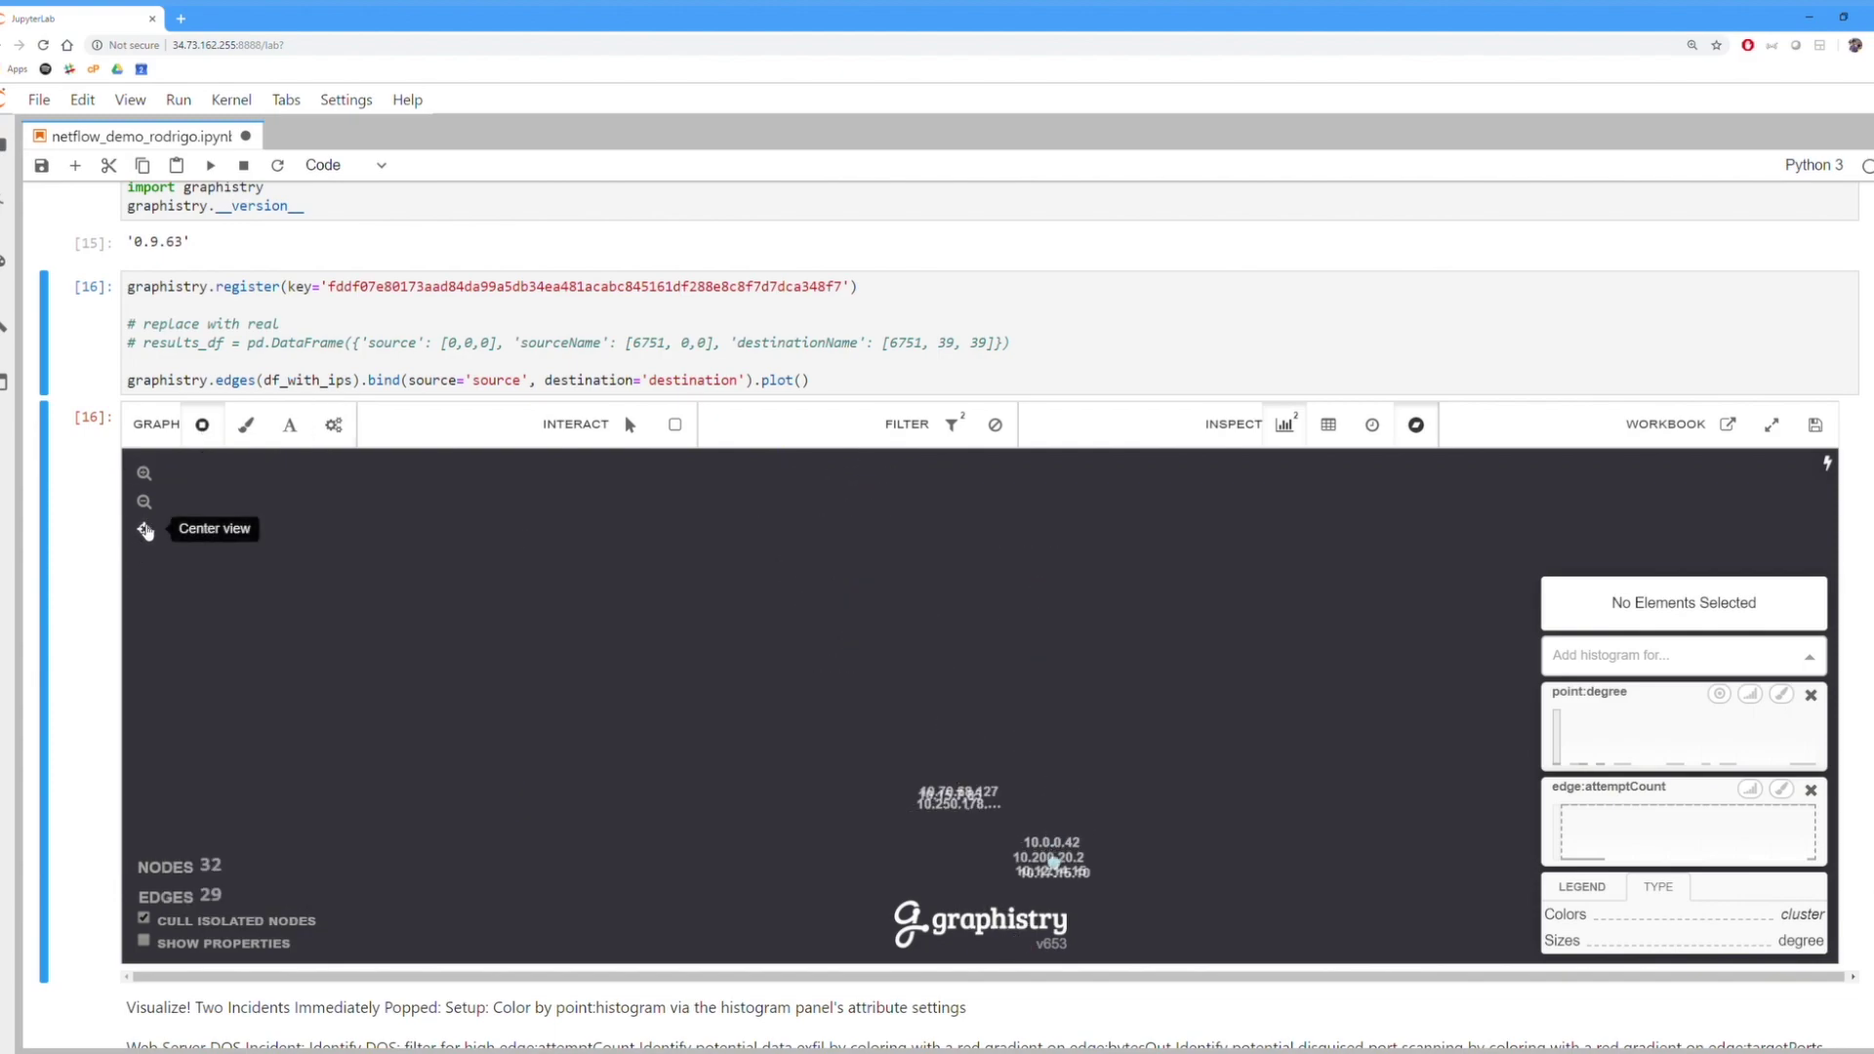
left_click(219, 431)
left_click(160, 539)
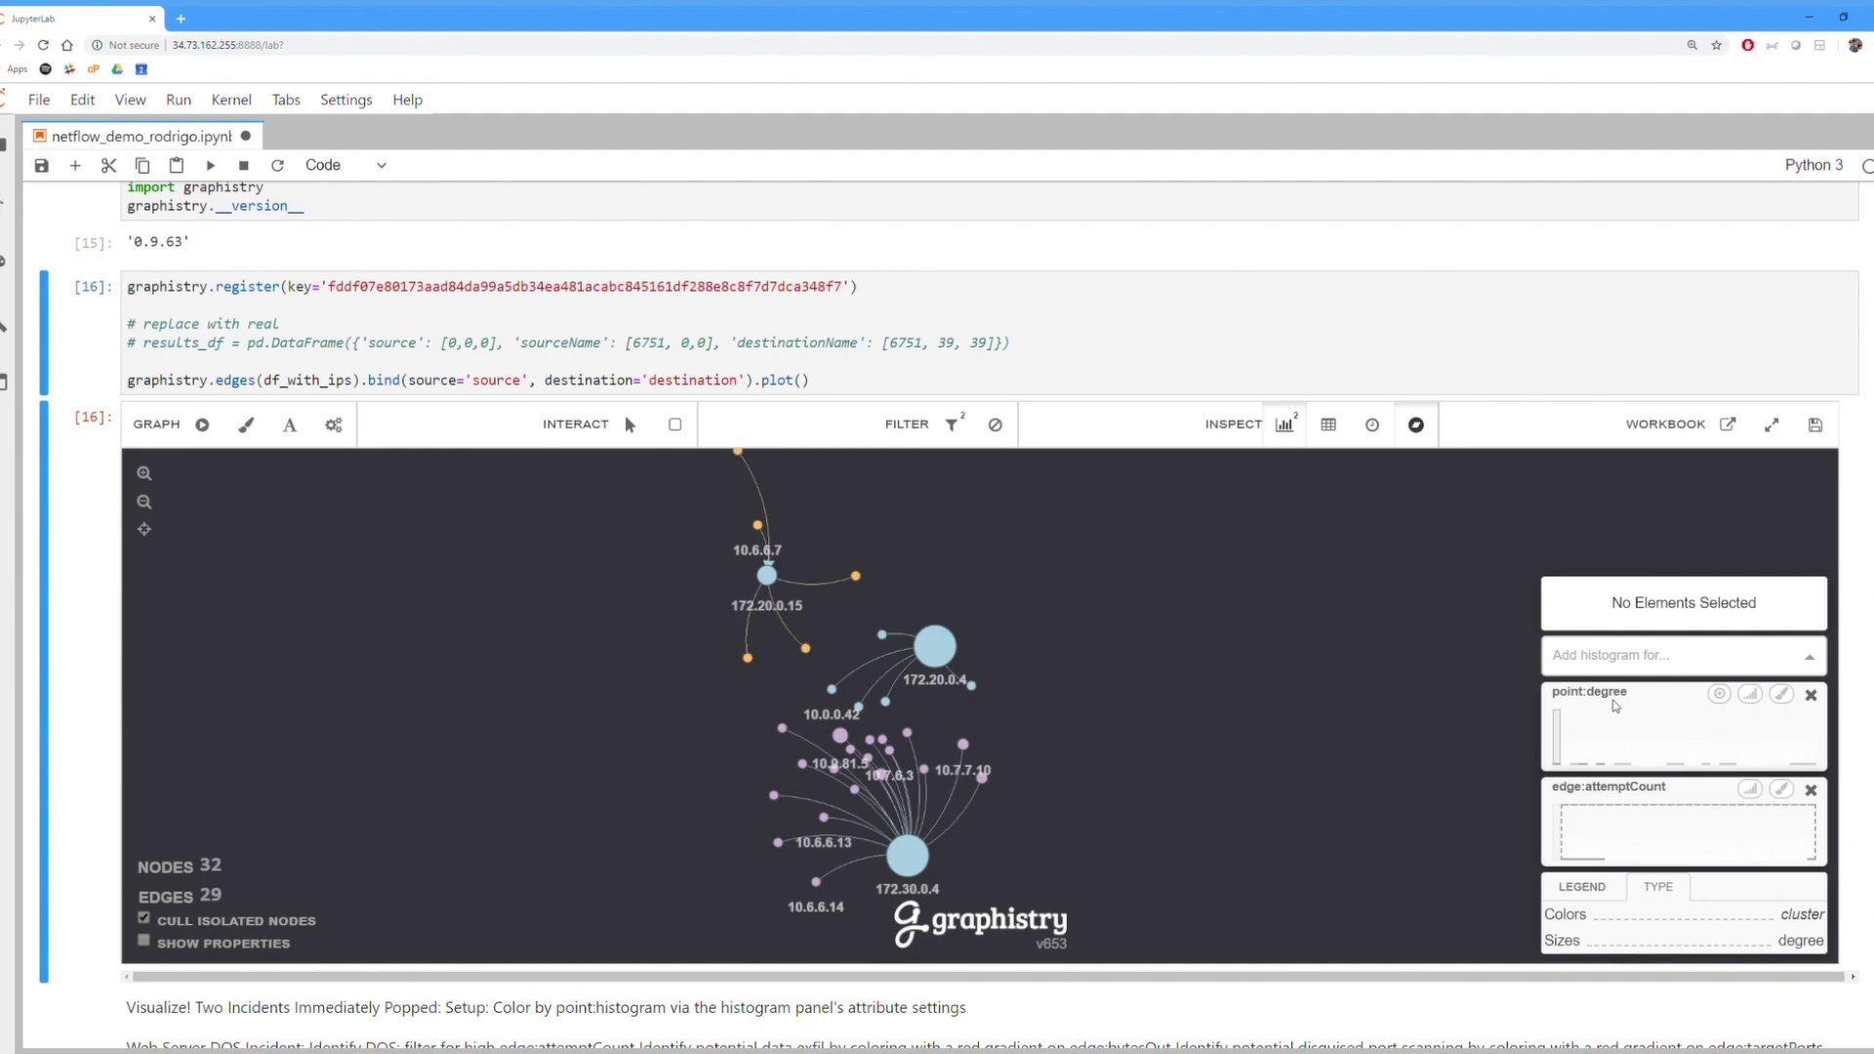
Add an edge:targetPorts histogram colored with the Reds3 gradient, then rerun the clustering layout.
left_click(1654, 662)
scroll(1696, 607, "down", 5)
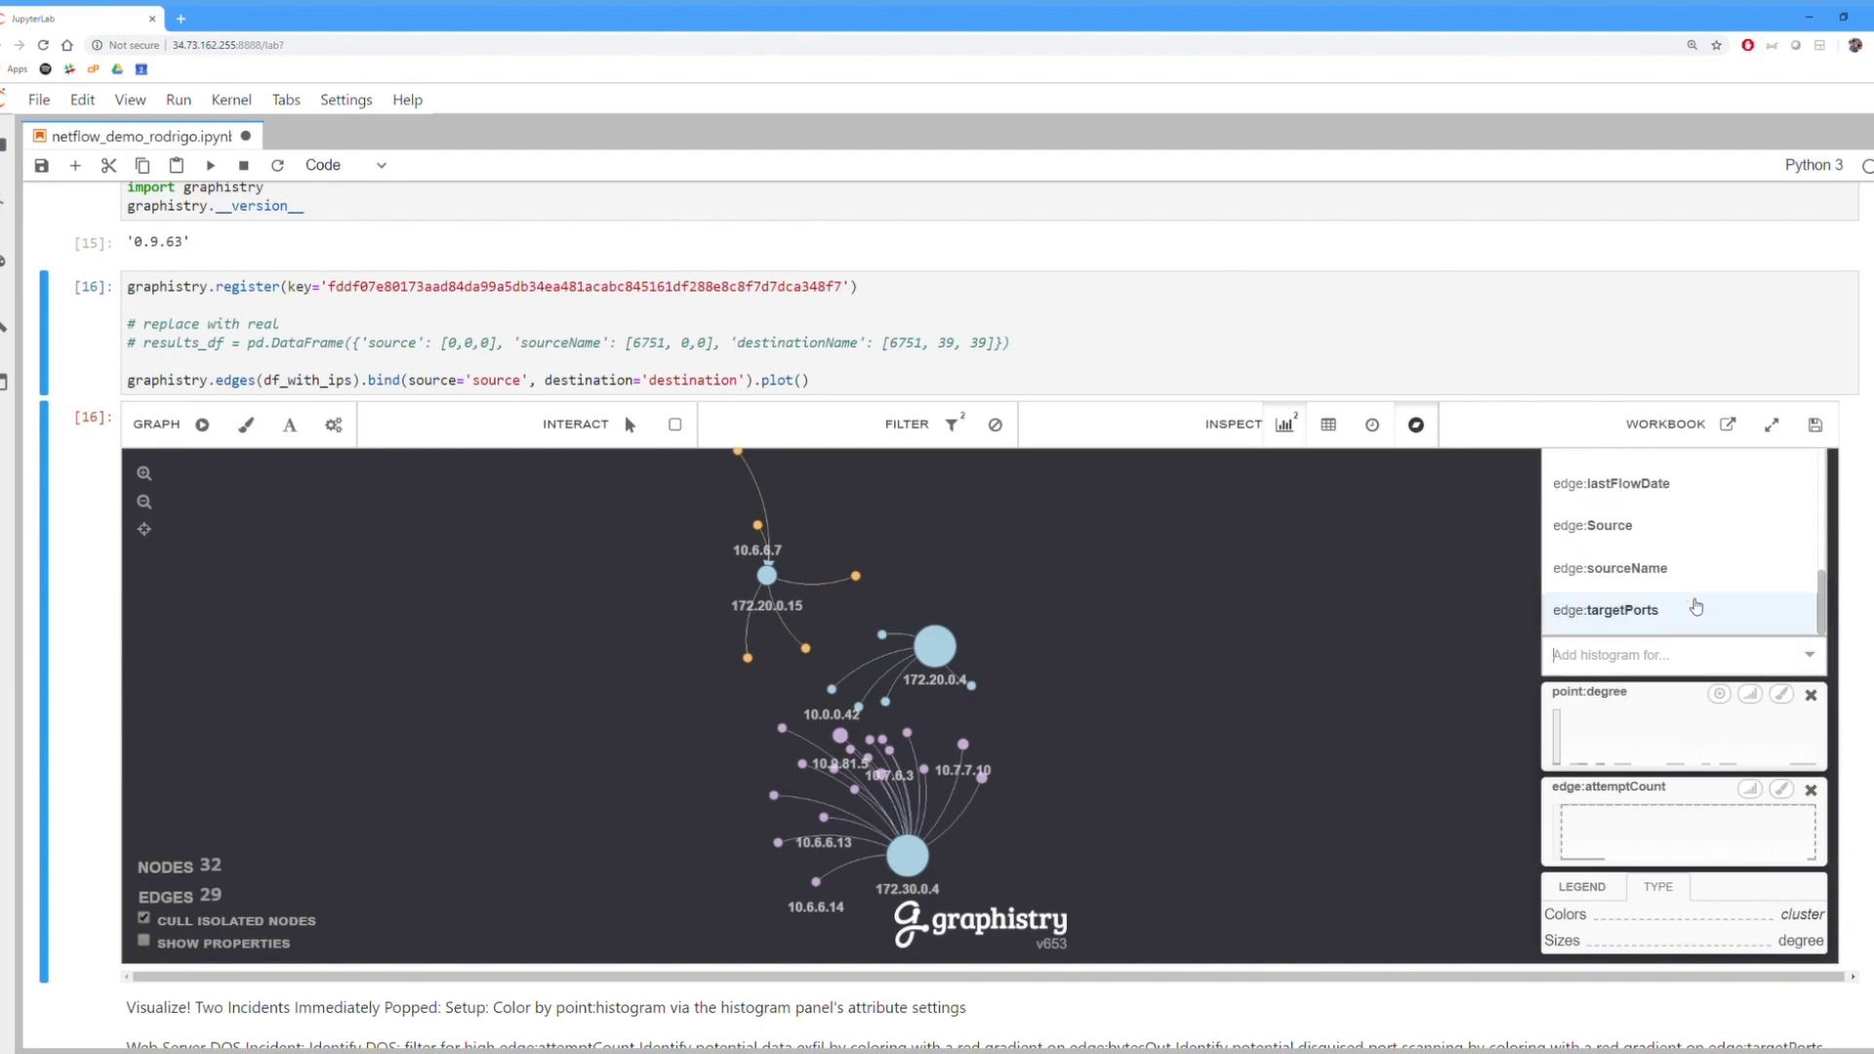
left_click(1696, 607)
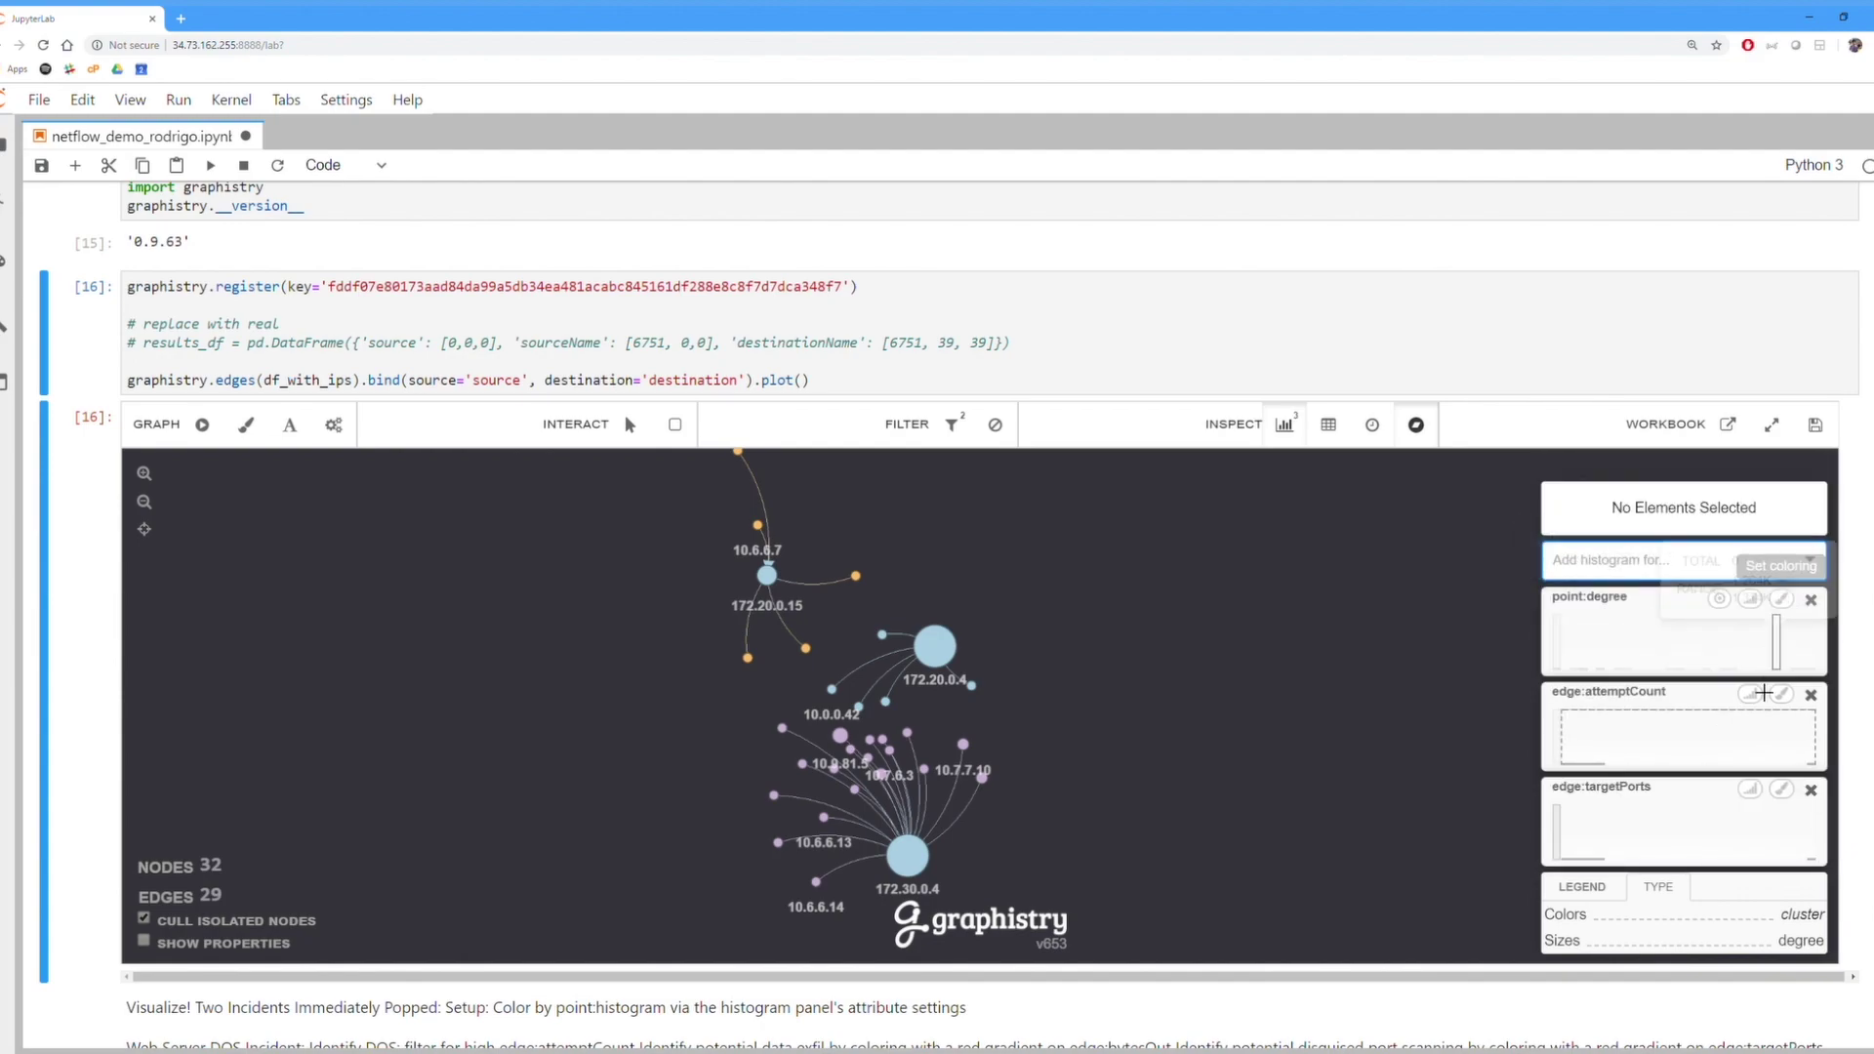
left_click(1753, 792)
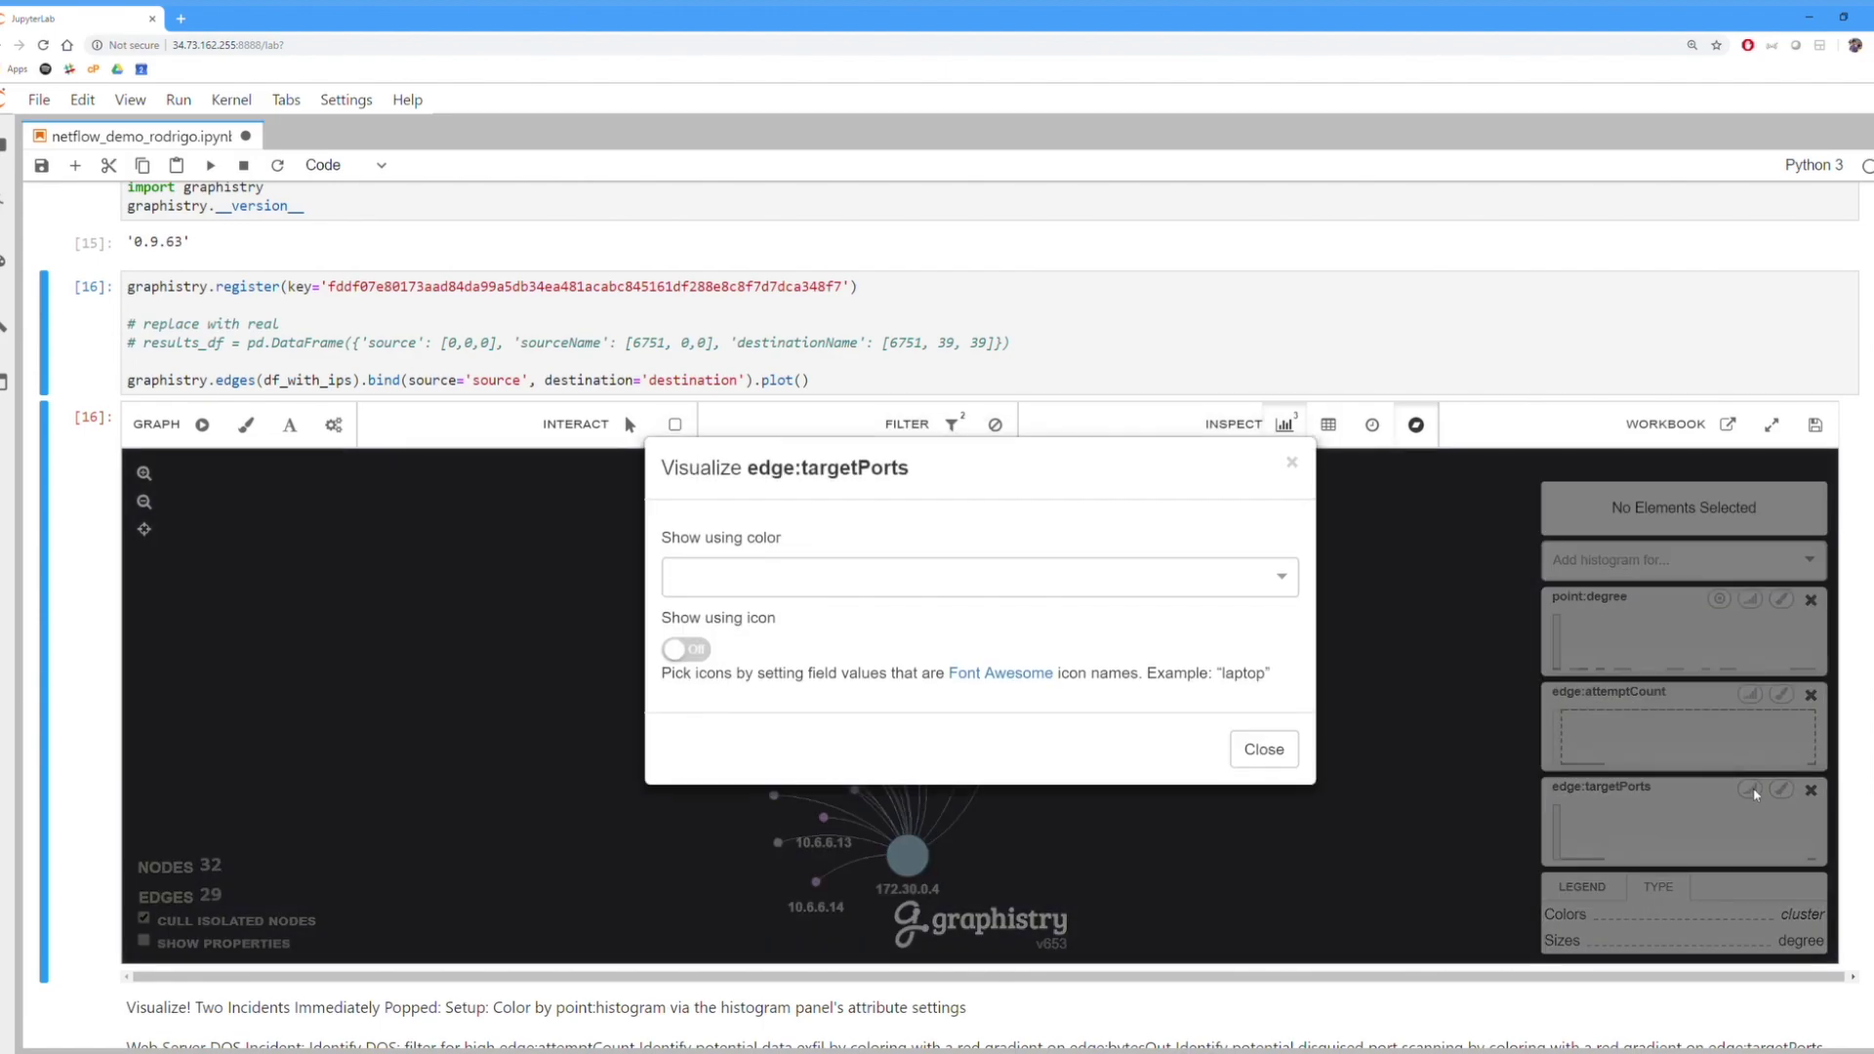
left_click(1093, 592)
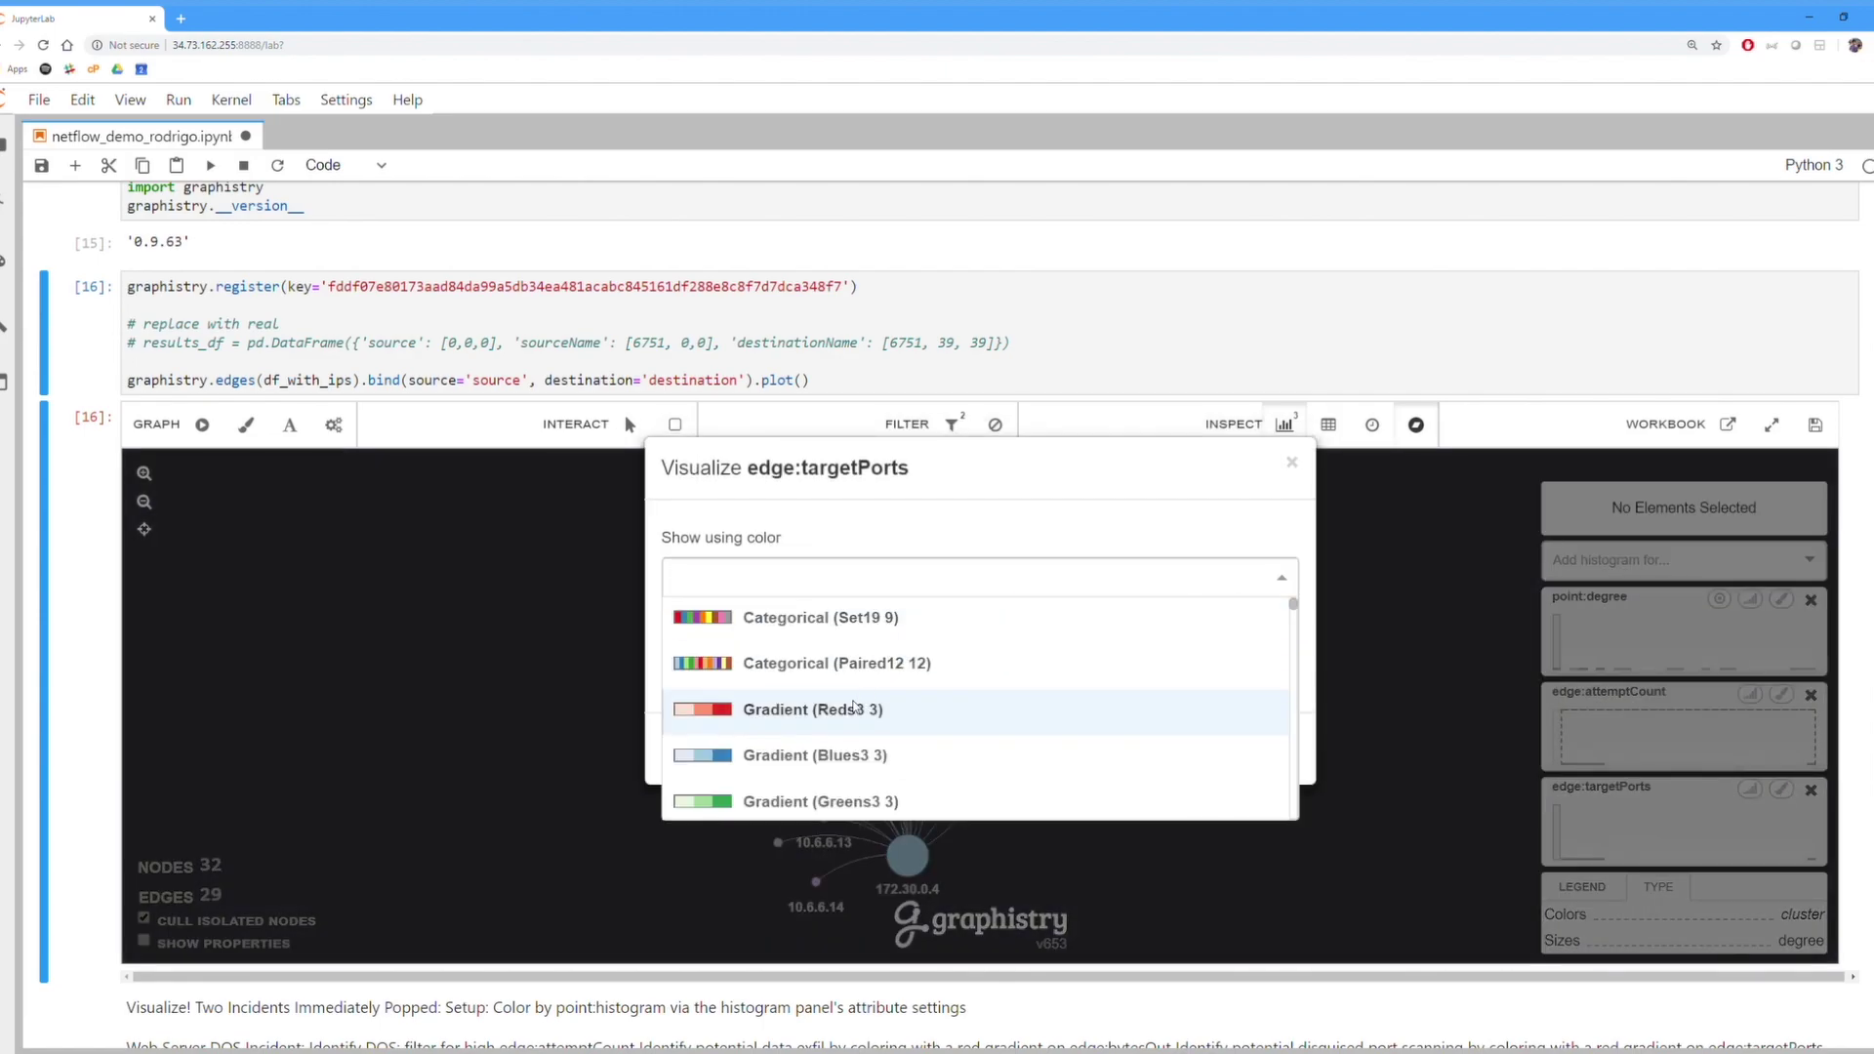
left_click(908, 703)
left_click(1264, 813)
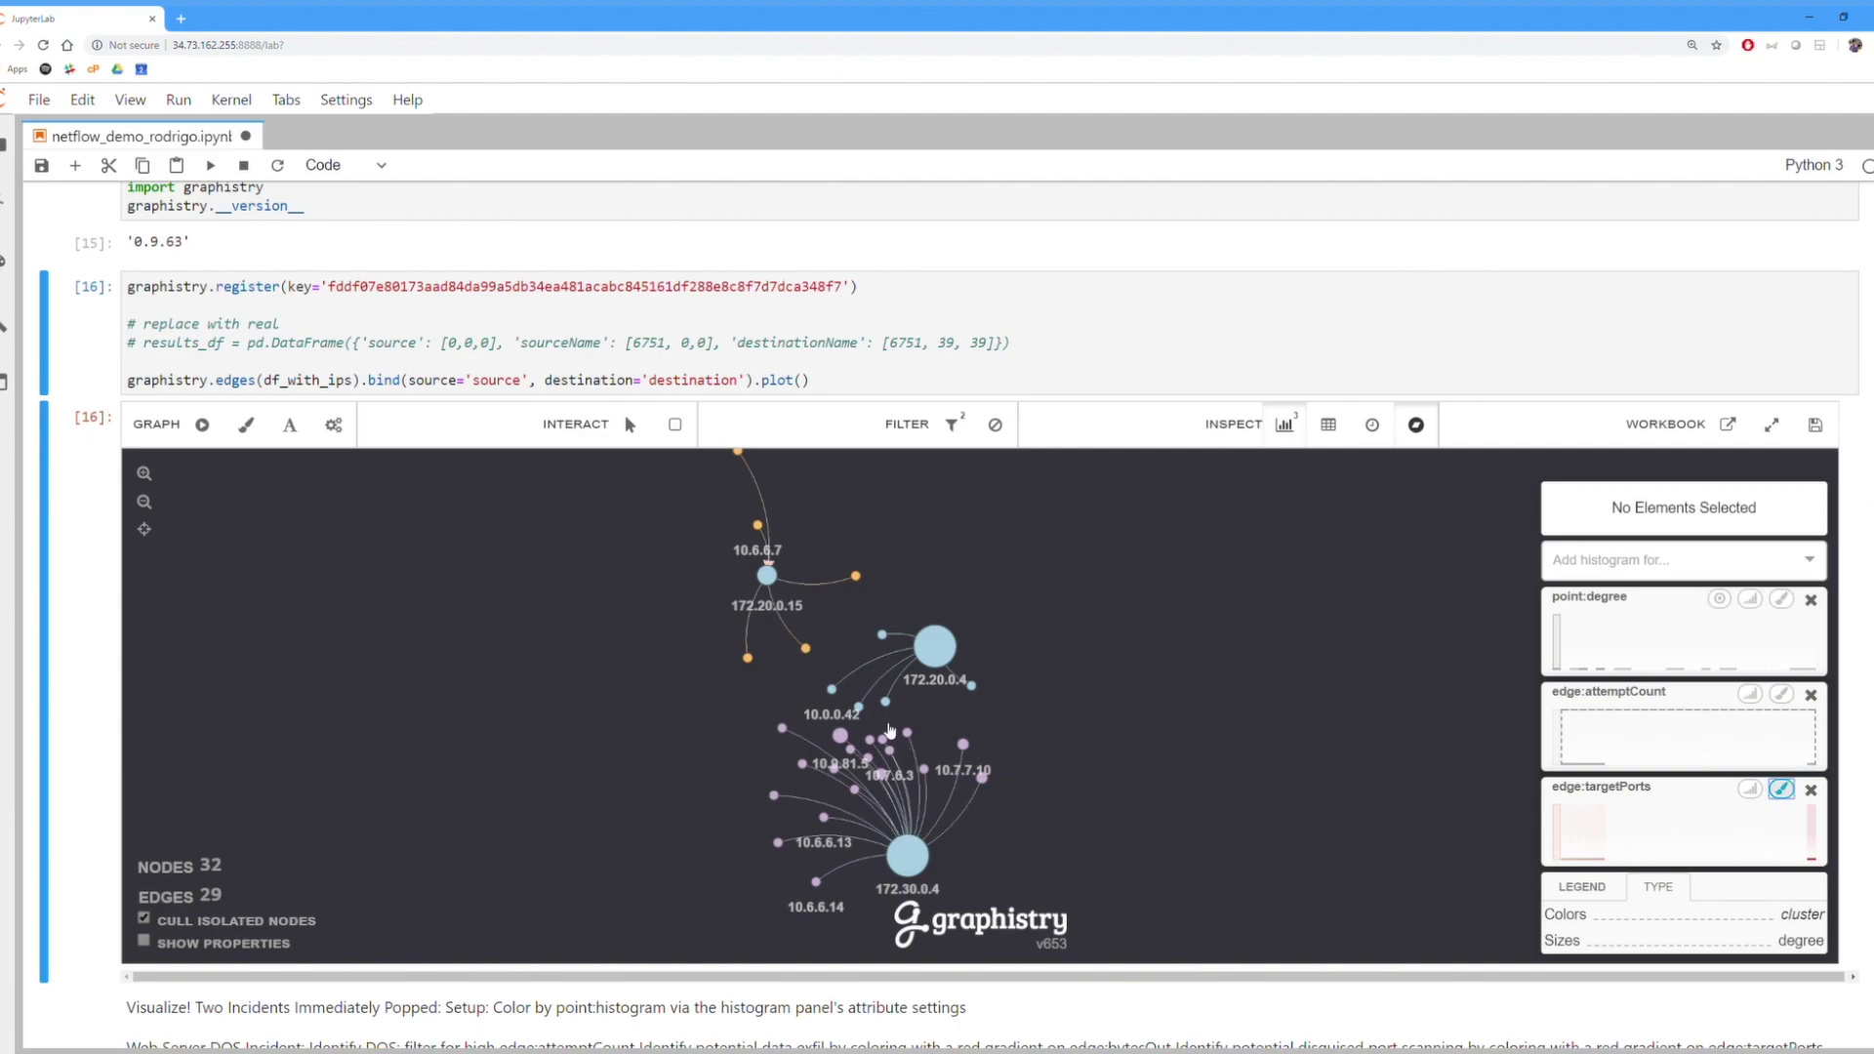
left_click(202, 426)
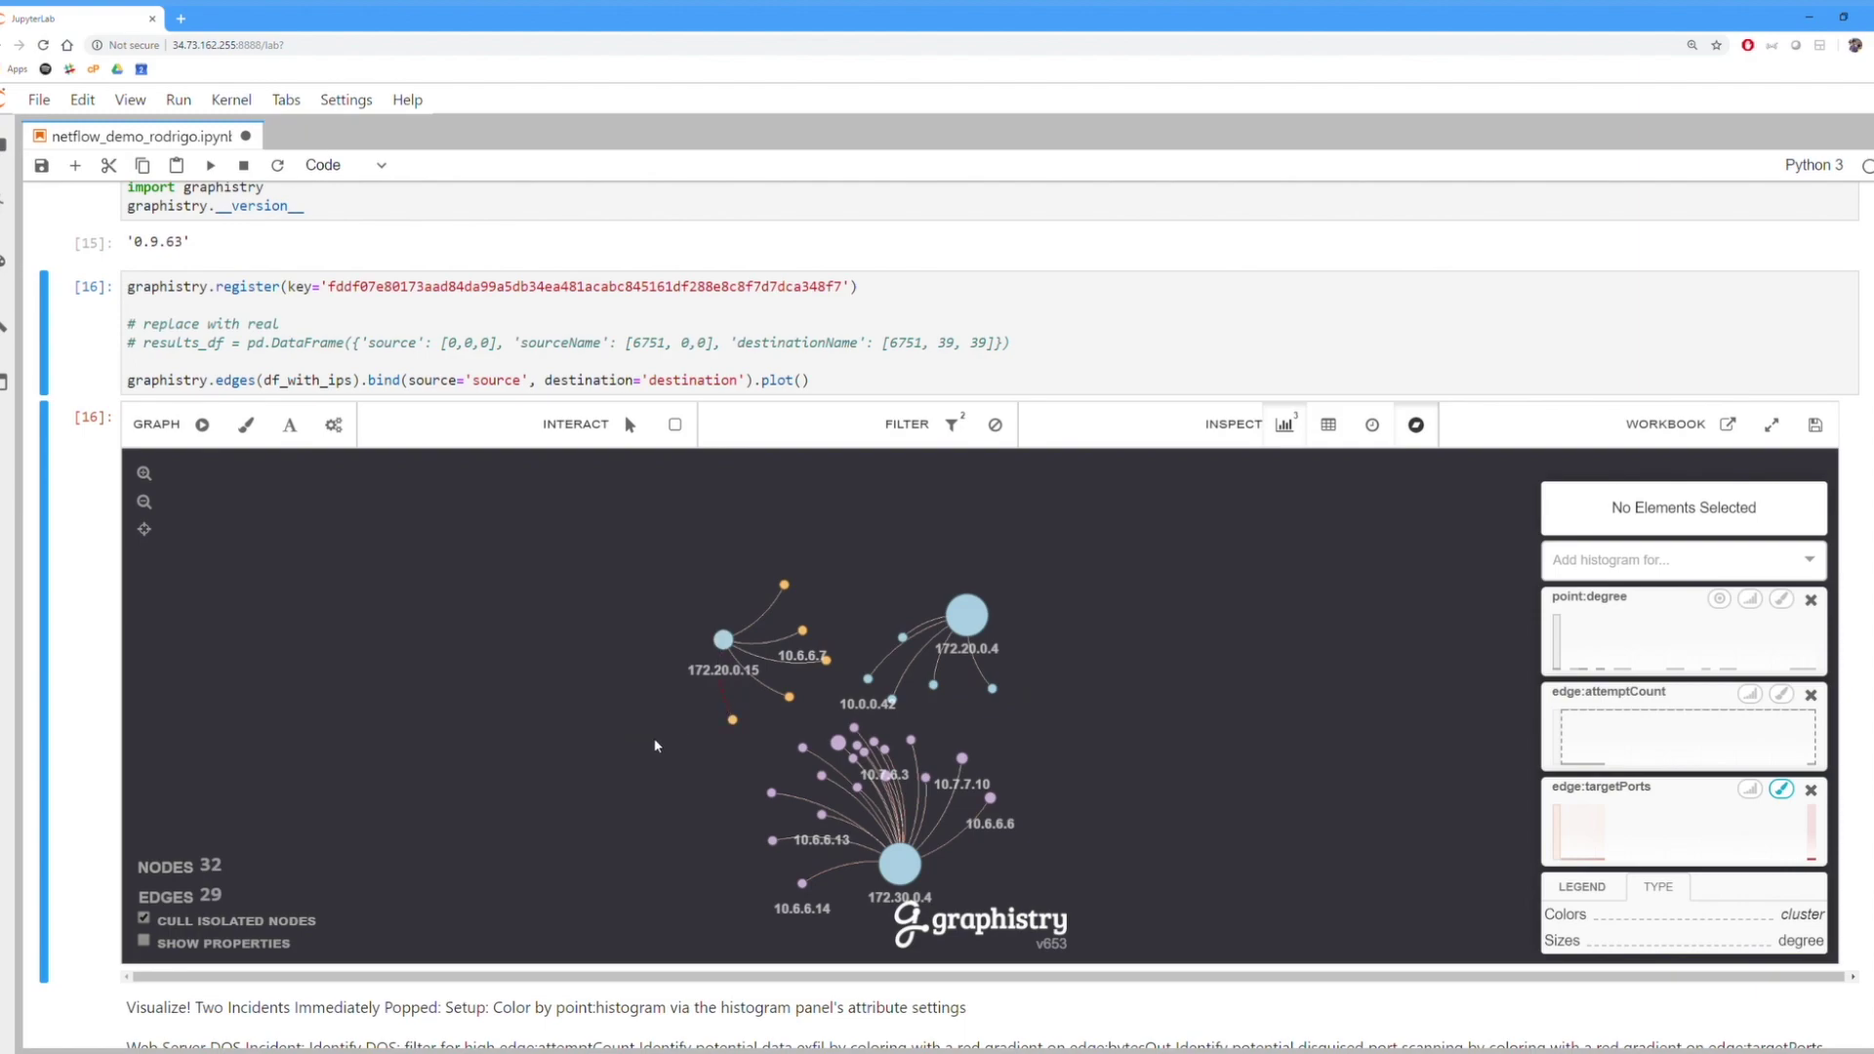
left_click(727, 682)
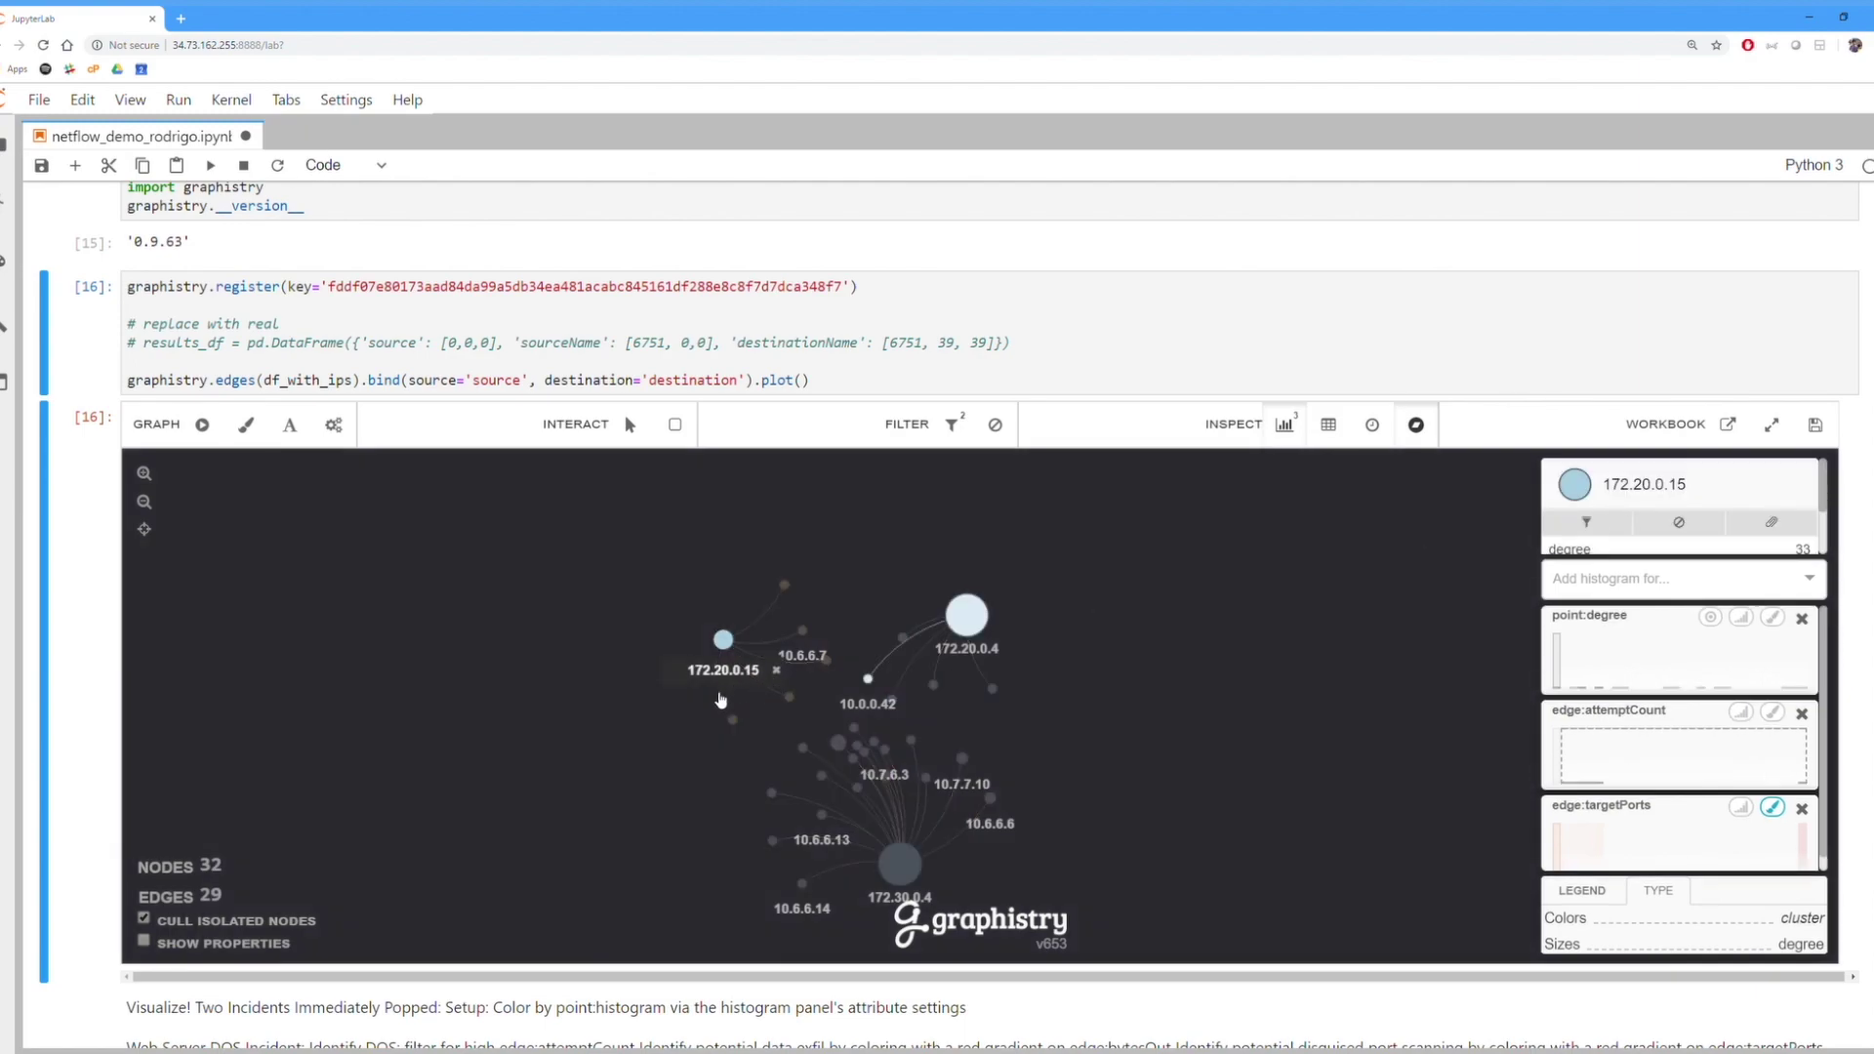
left_click(659, 741)
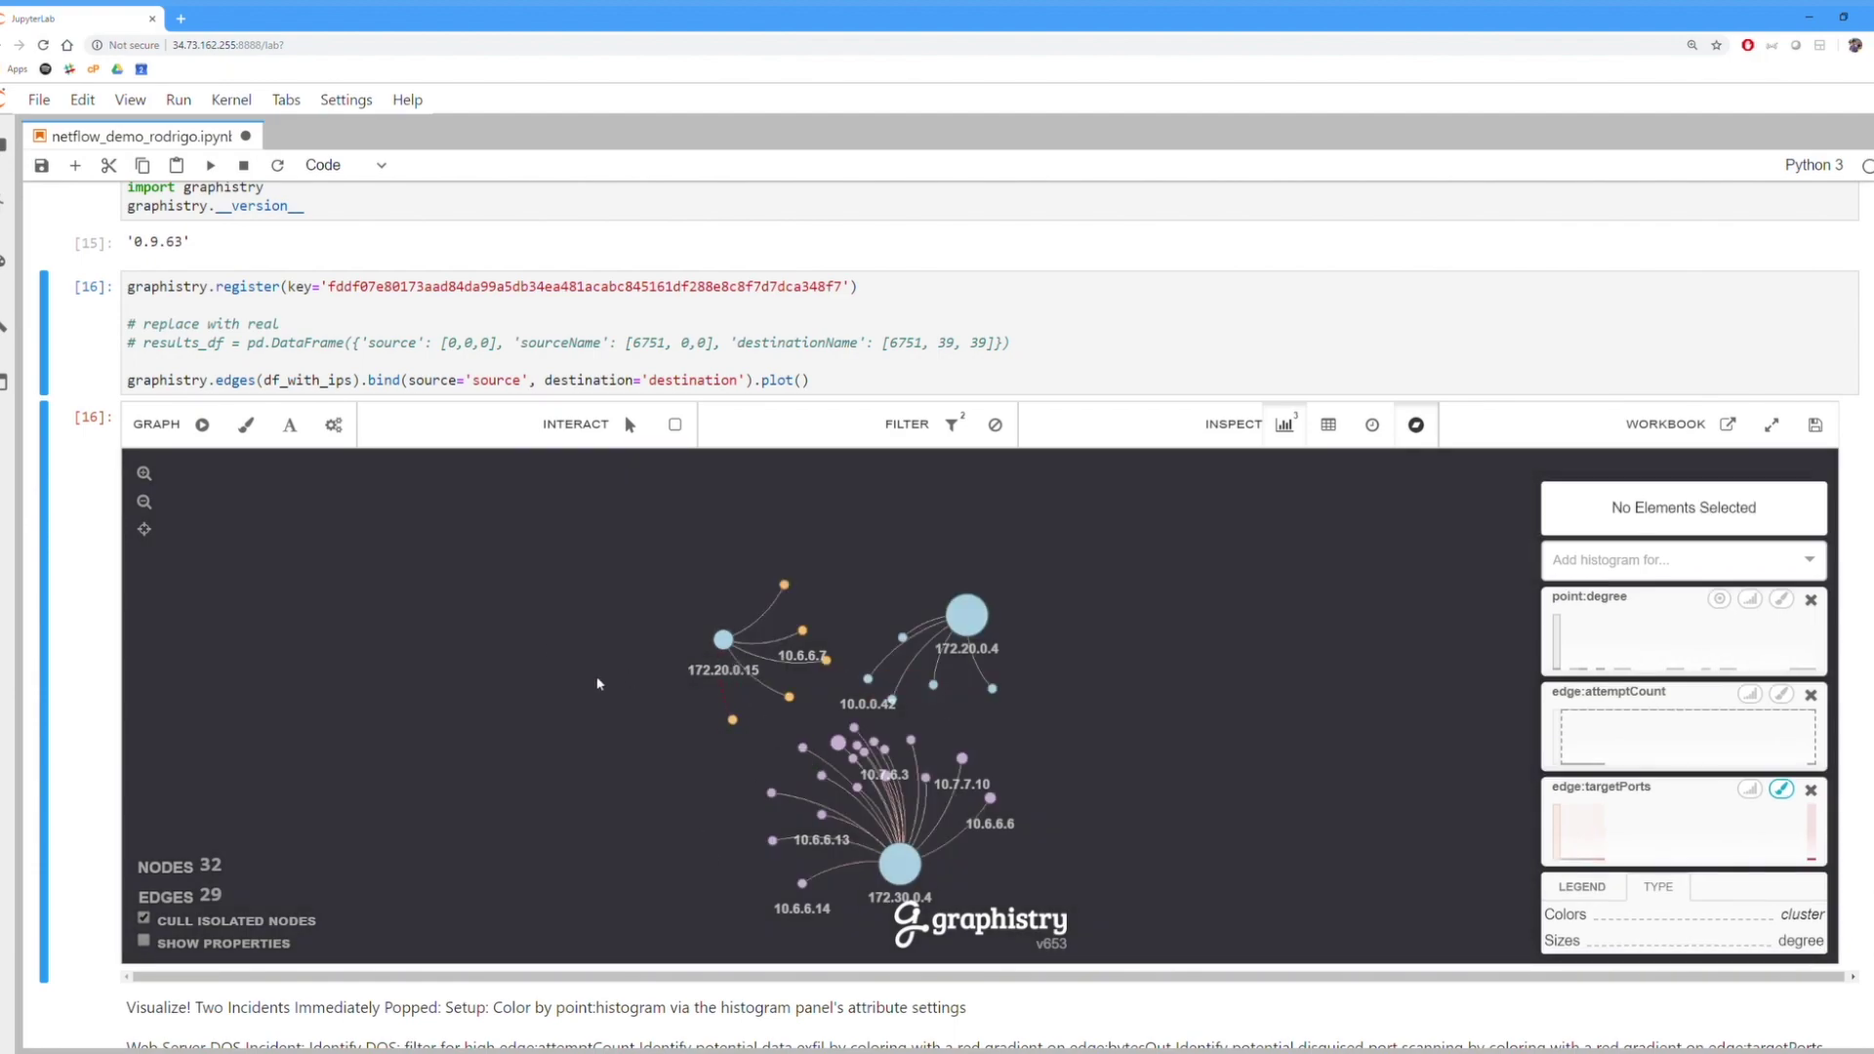